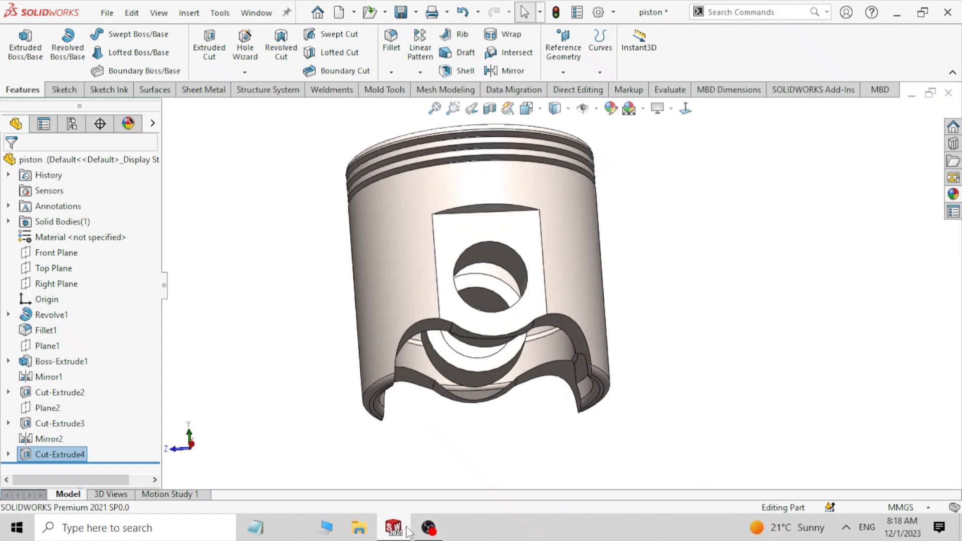
pyautogui.click(429, 528)
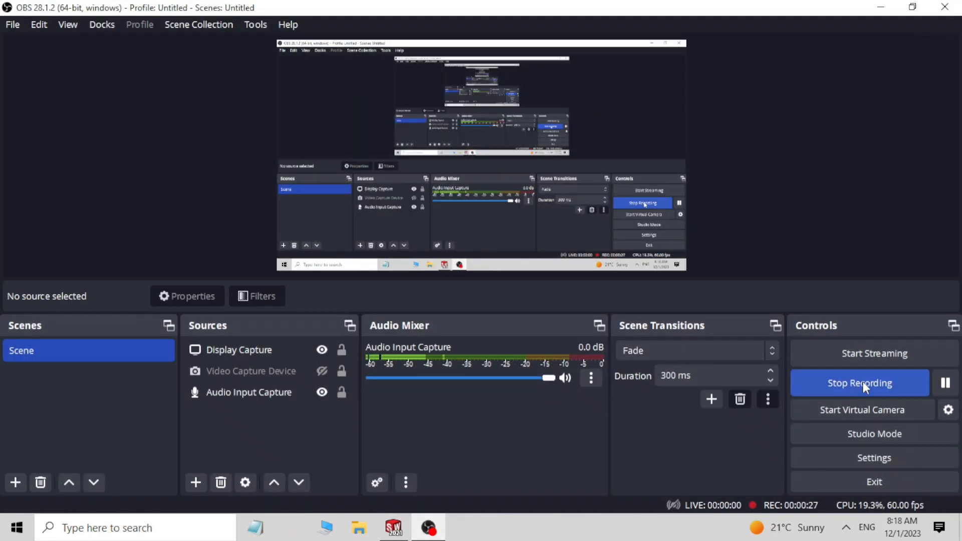
pyautogui.click(862, 382)
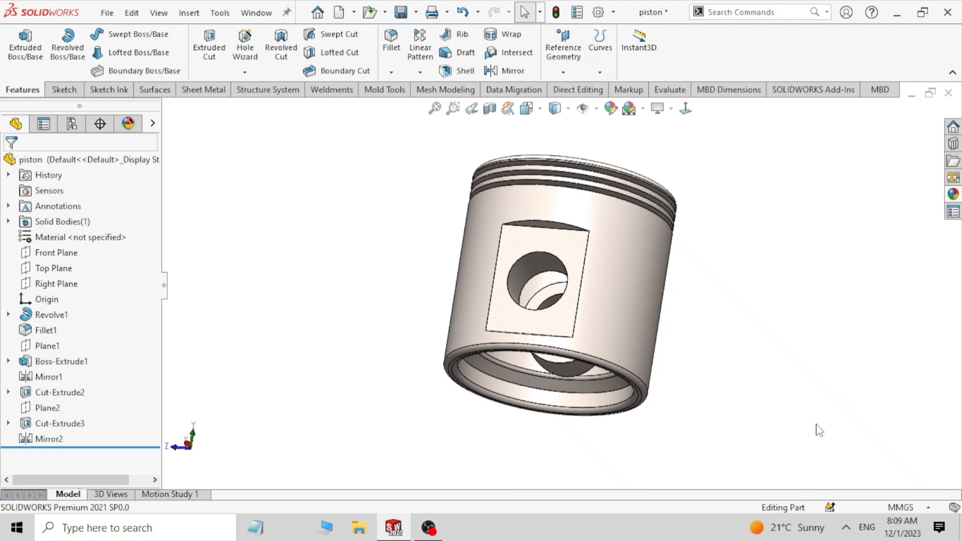
# Start a sketch on the Right Plane and draw a centerpoint arc of about 14 mm radius below the pin hole, centred on the hole
pyautogui.click(49, 285)
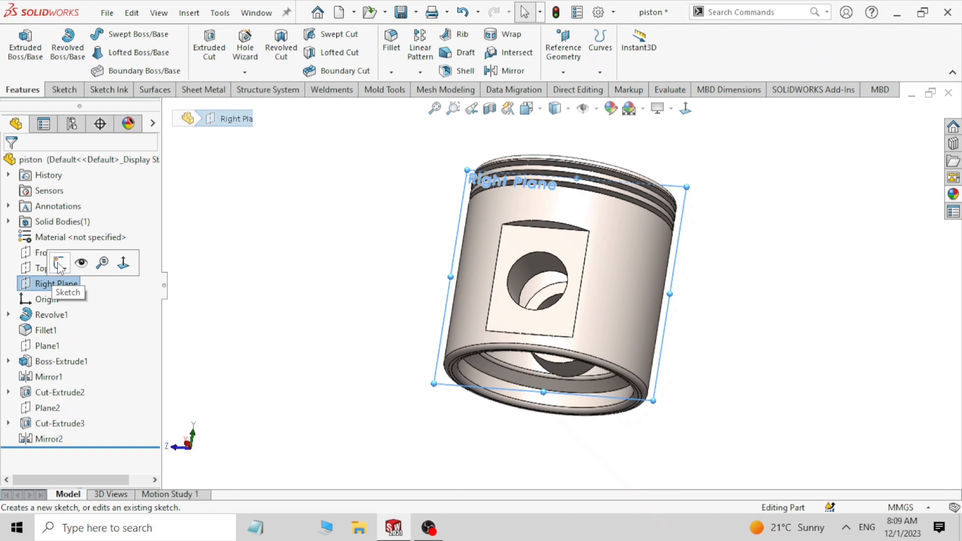
pyautogui.click(58, 265)
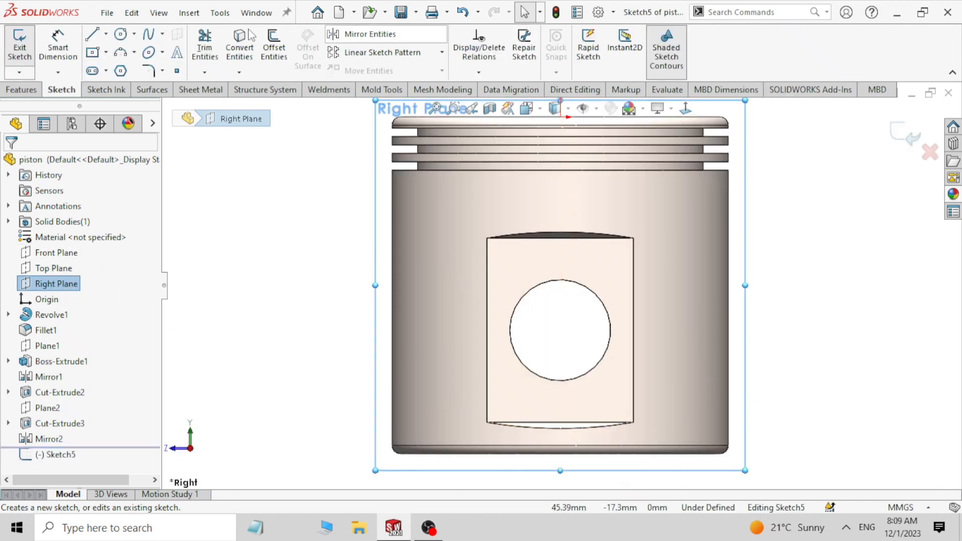
pyautogui.click(135, 52)
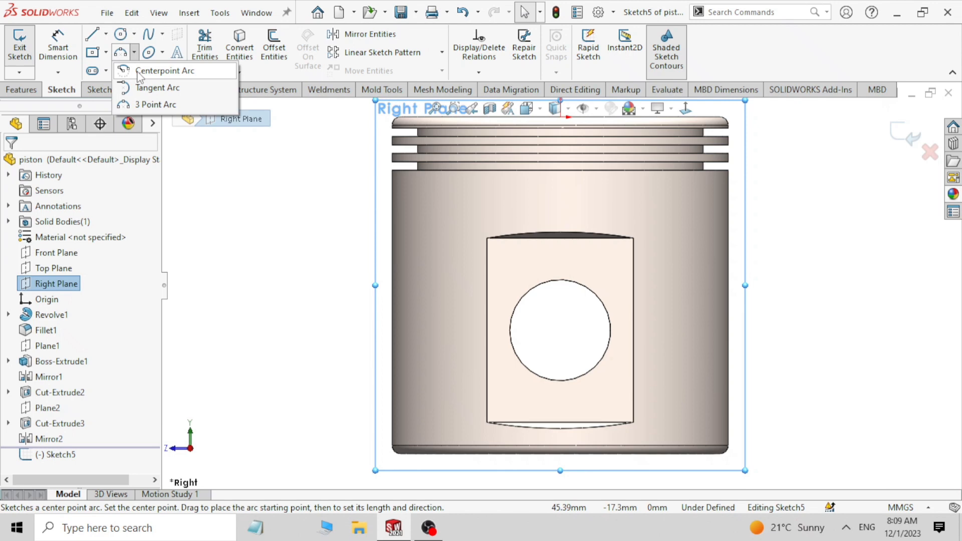
pyautogui.click(139, 73)
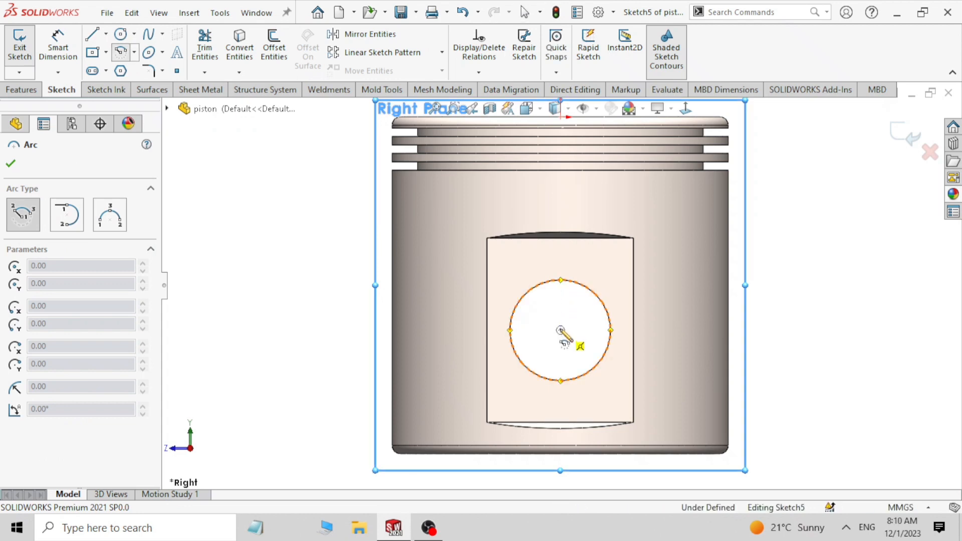
pyautogui.click(560, 330)
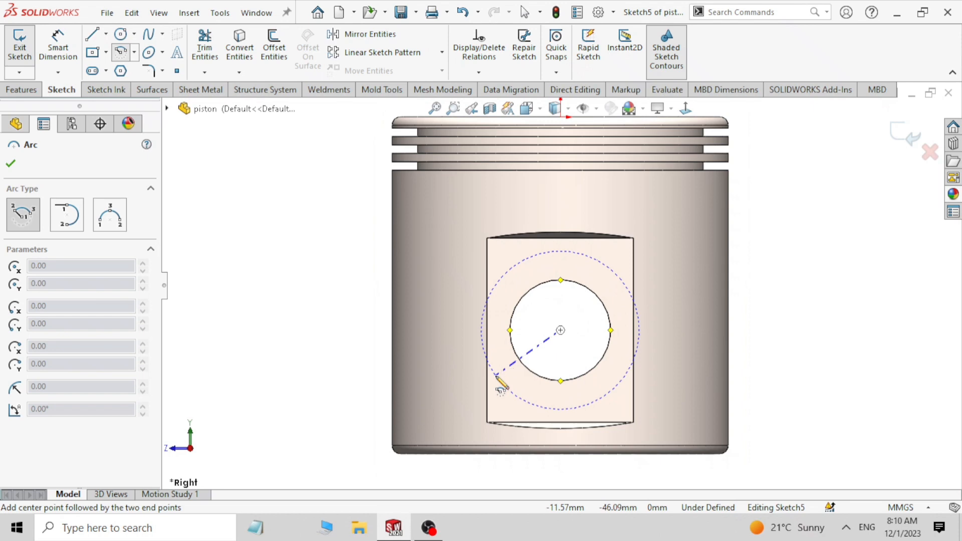
pyautogui.click(496, 376)
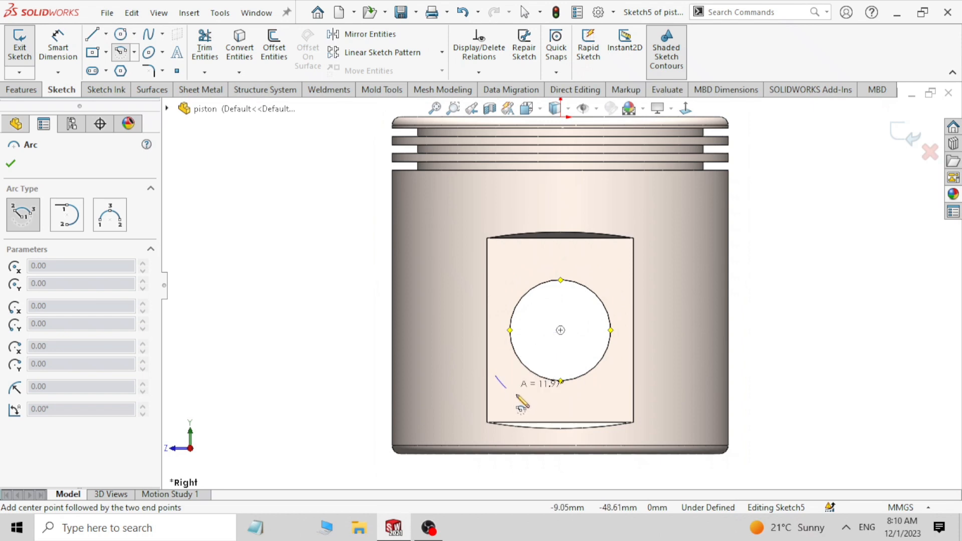
pyautogui.click(623, 379)
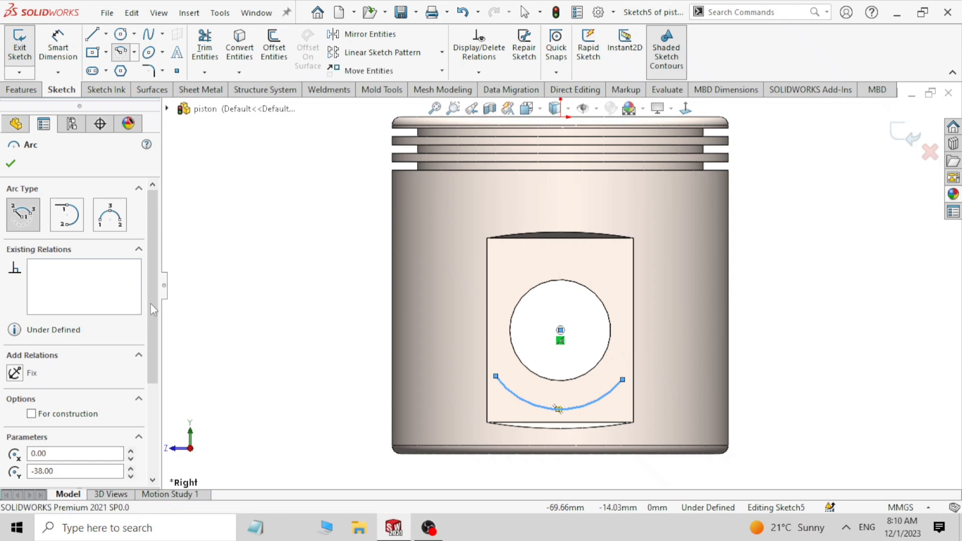
pyautogui.click(10, 165)
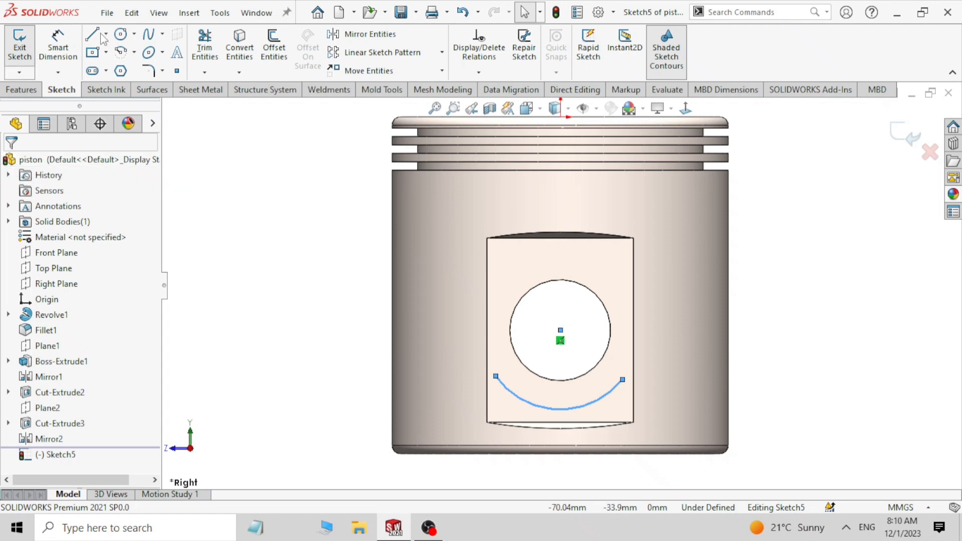
# Draw a spline from the arc's right end through one intermediate point down to the piston's bottom edge, about 22.5 mm from the centreline
pyautogui.click(163, 35)
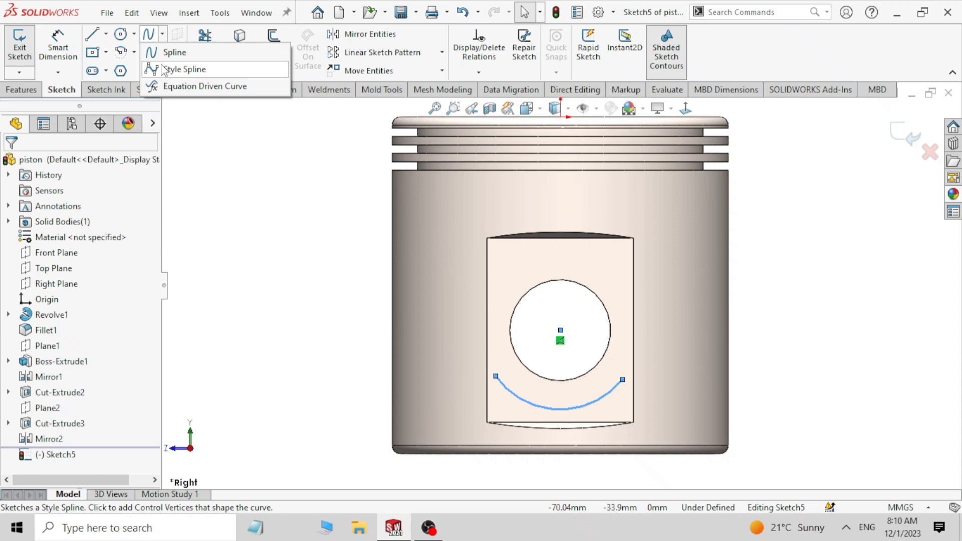
pyautogui.click(165, 52)
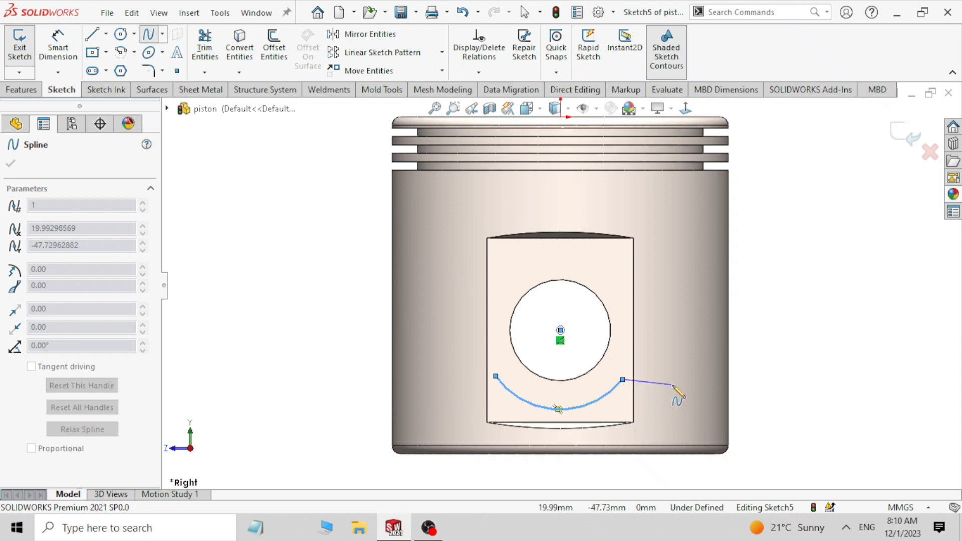
pyautogui.click(672, 385)
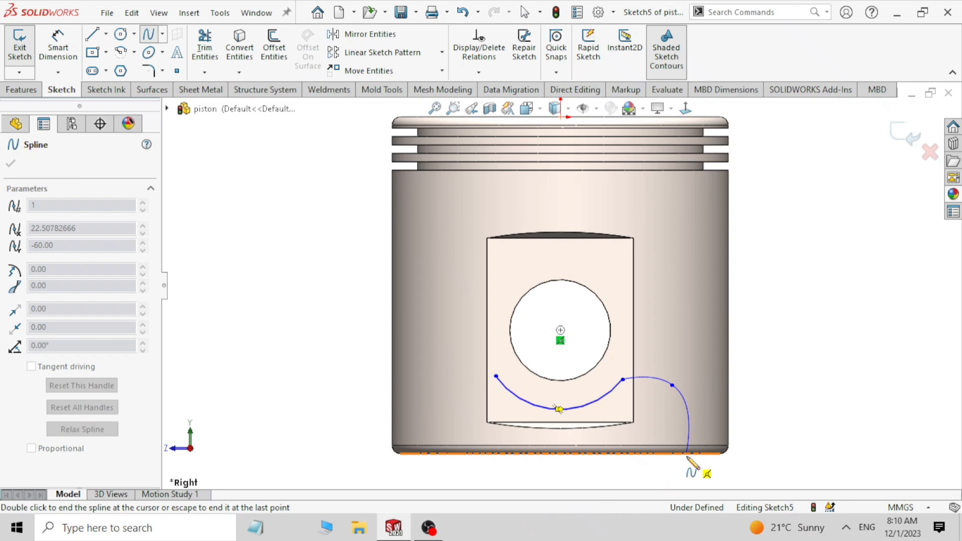
pyautogui.click(687, 455)
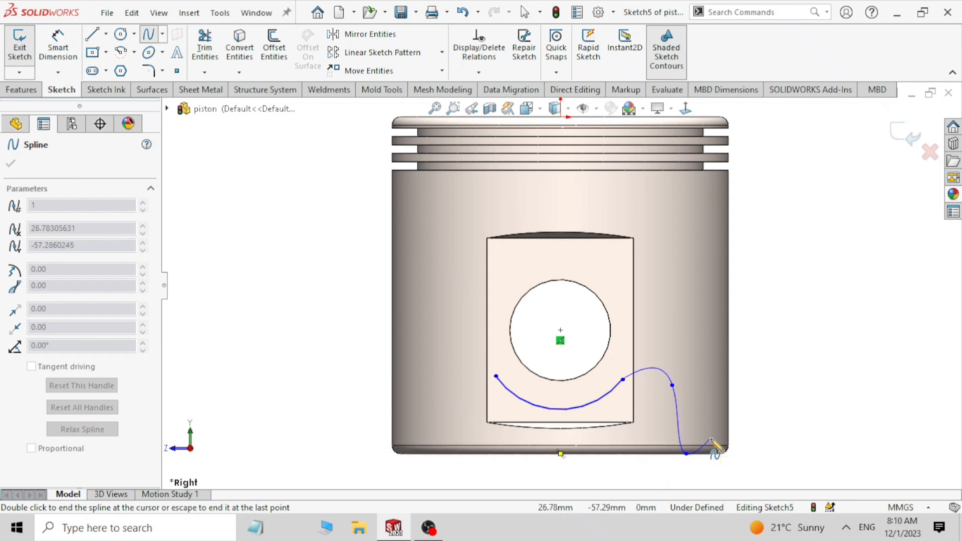
pyautogui.rightClick(711, 442)
pyautogui.click(727, 423)
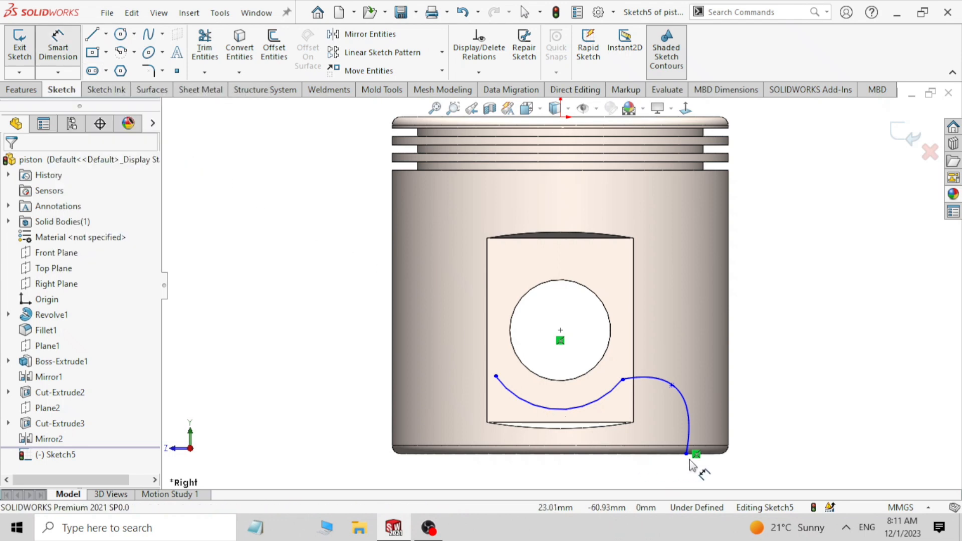
# Dimension the horizontal distance from the spline's lower end to the piston's lower right corner vertex as 6 mm
pyautogui.click(709, 458)
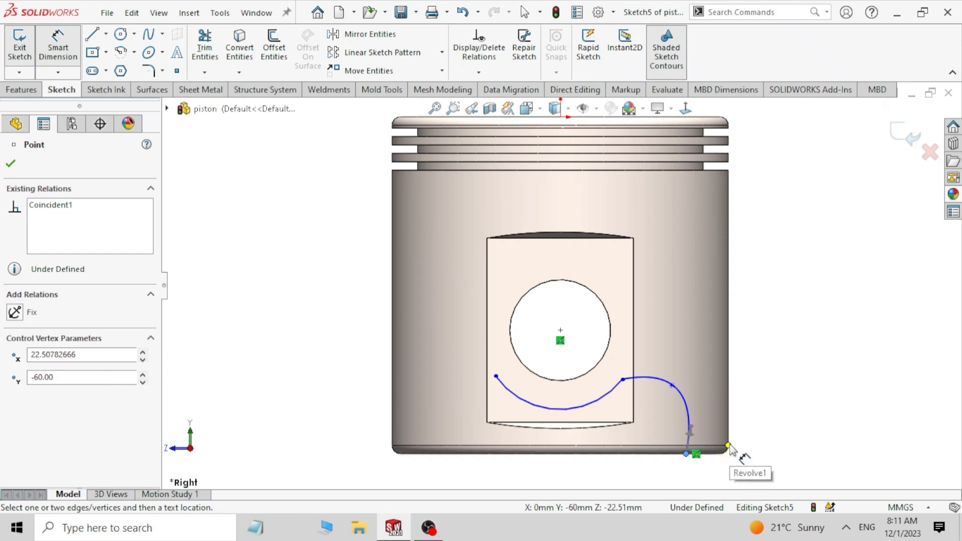
pyautogui.click(729, 447)
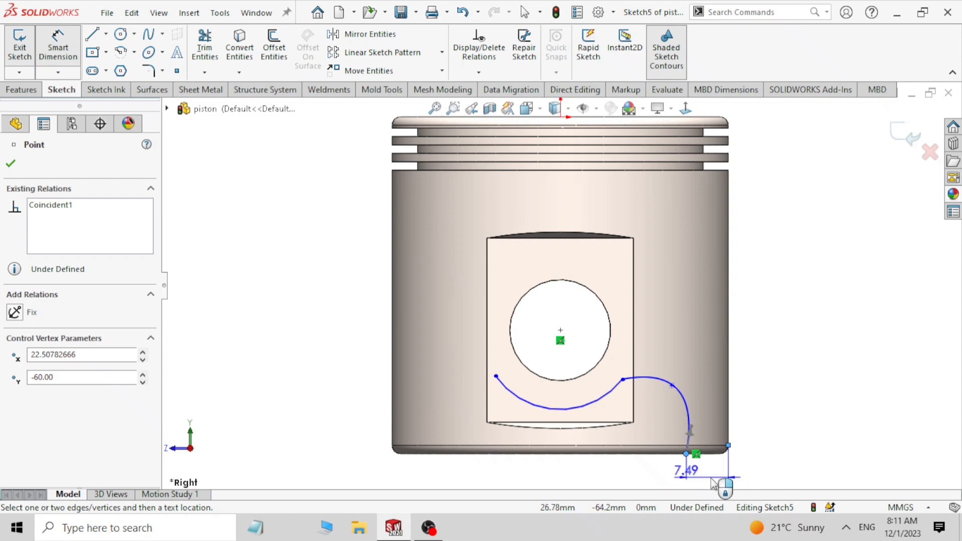
pyautogui.press('Escape')
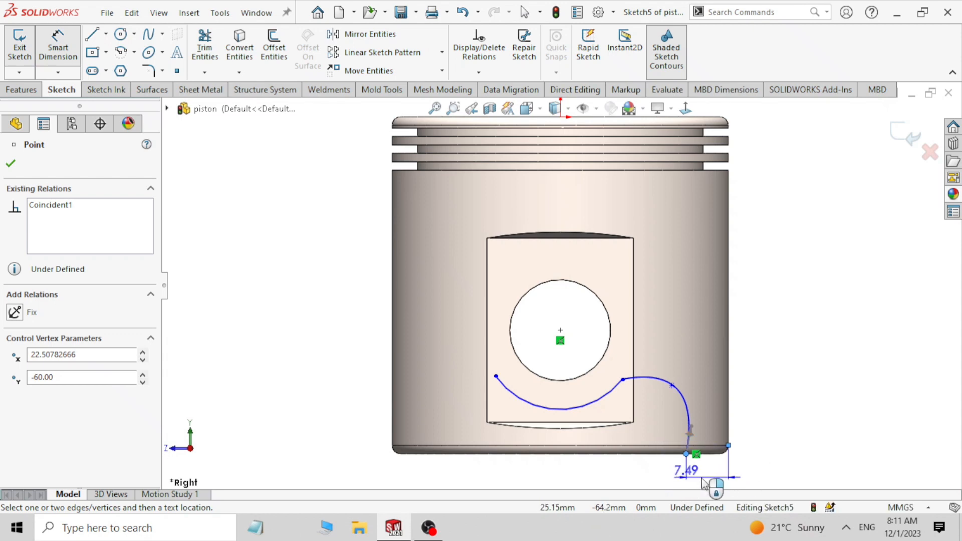
pyautogui.click(717, 481)
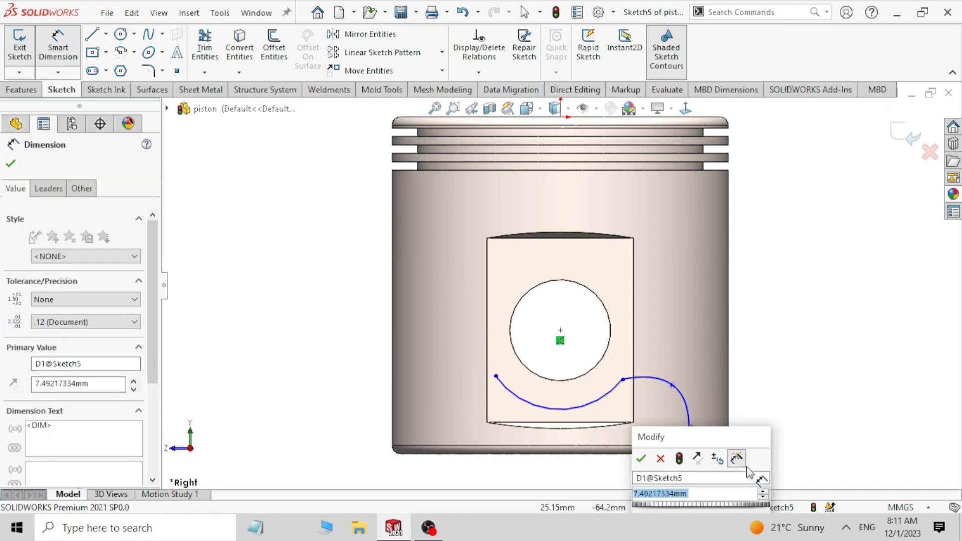
pyautogui.write('6')
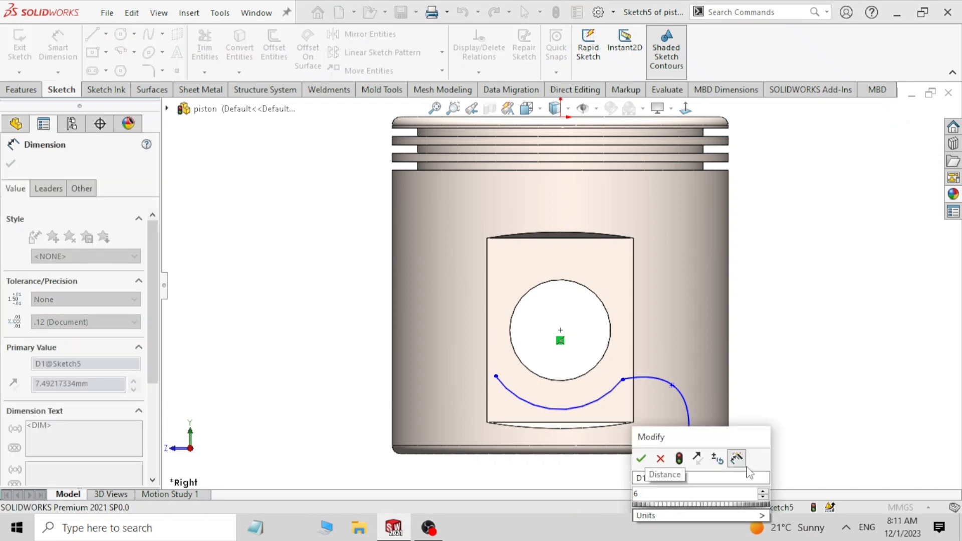
pyautogui.press('Escape')
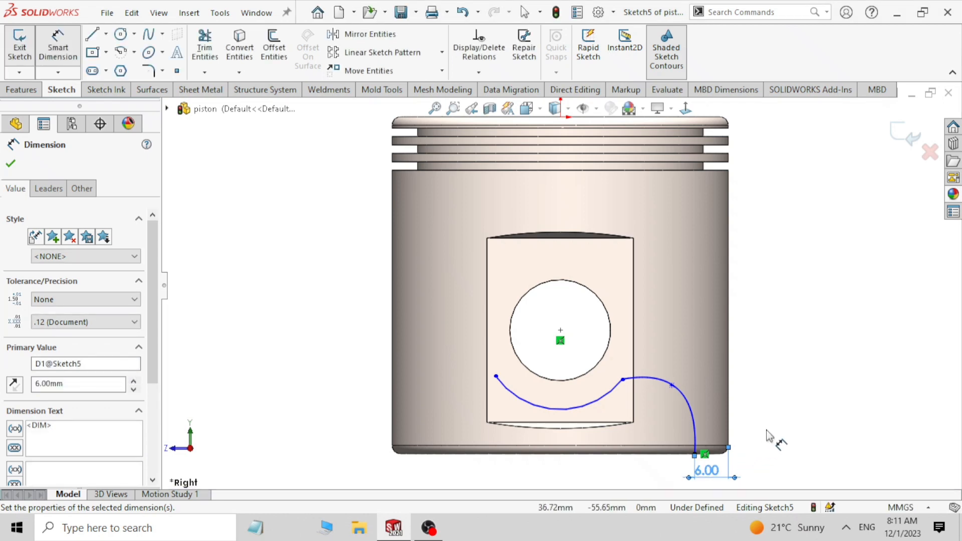
# Dimension the arc below the pin hole with a radius of 15 mm
pyautogui.click(560, 410)
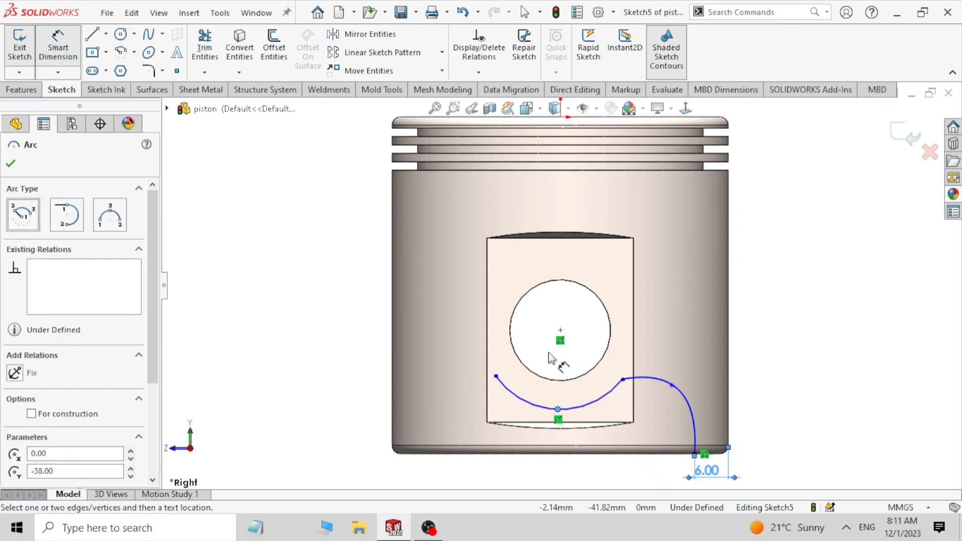
pyautogui.press('Escape')
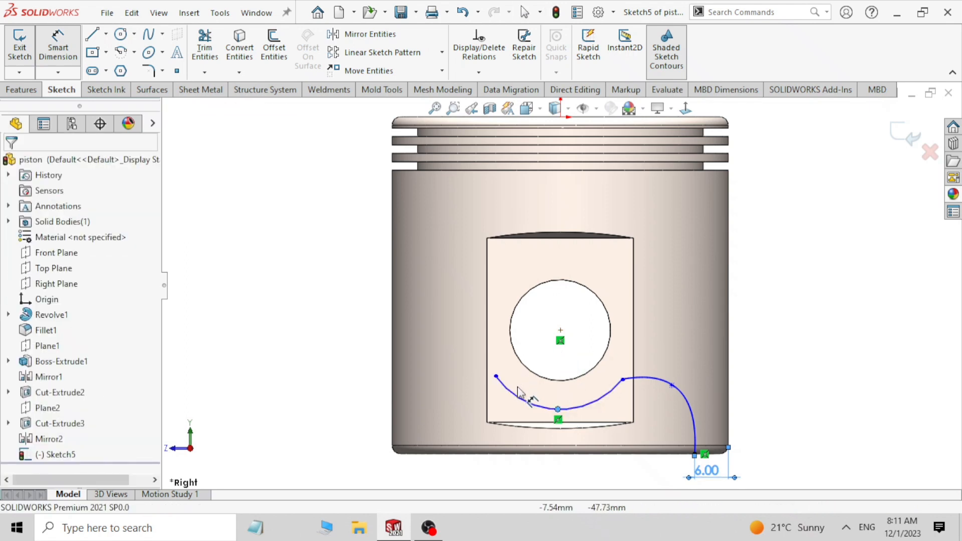
pyautogui.click(514, 397)
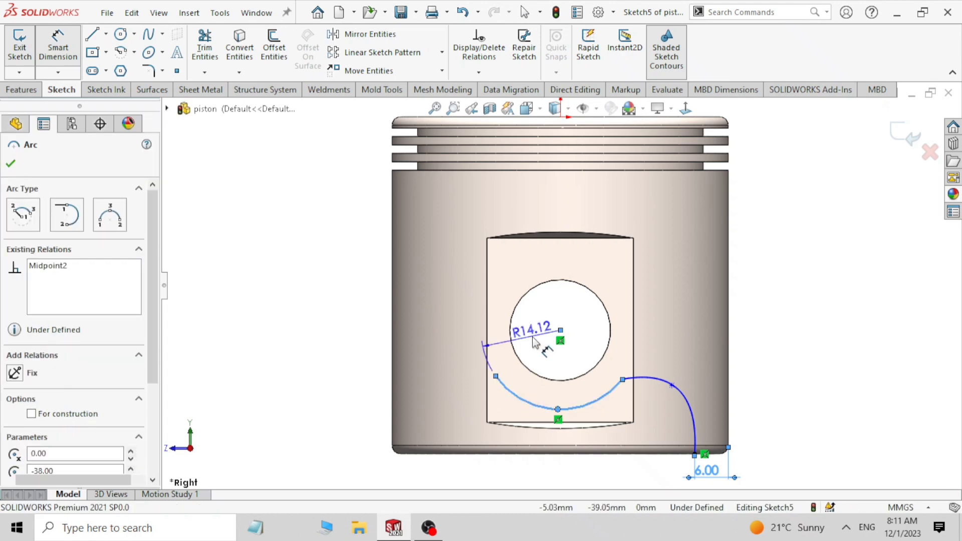
pyautogui.press('Escape')
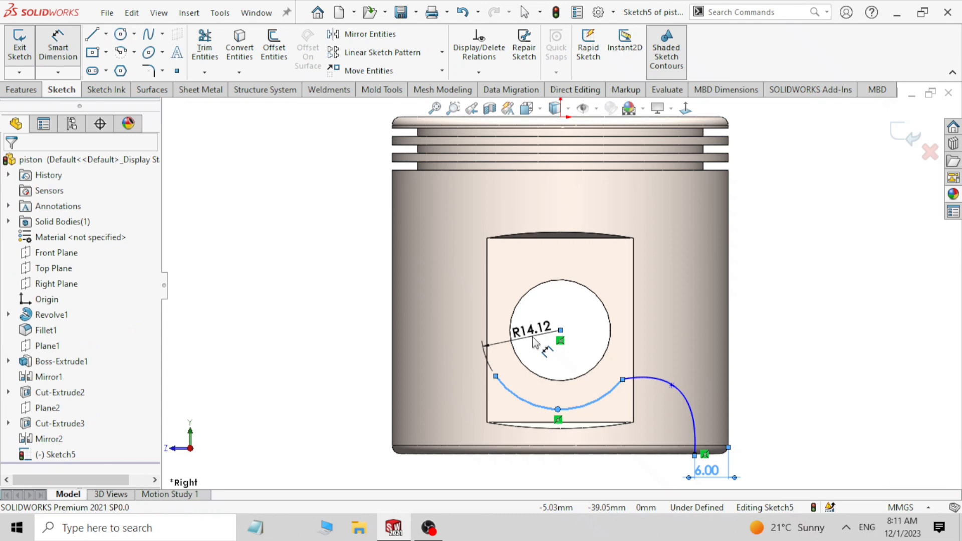
pyautogui.click(639, 362)
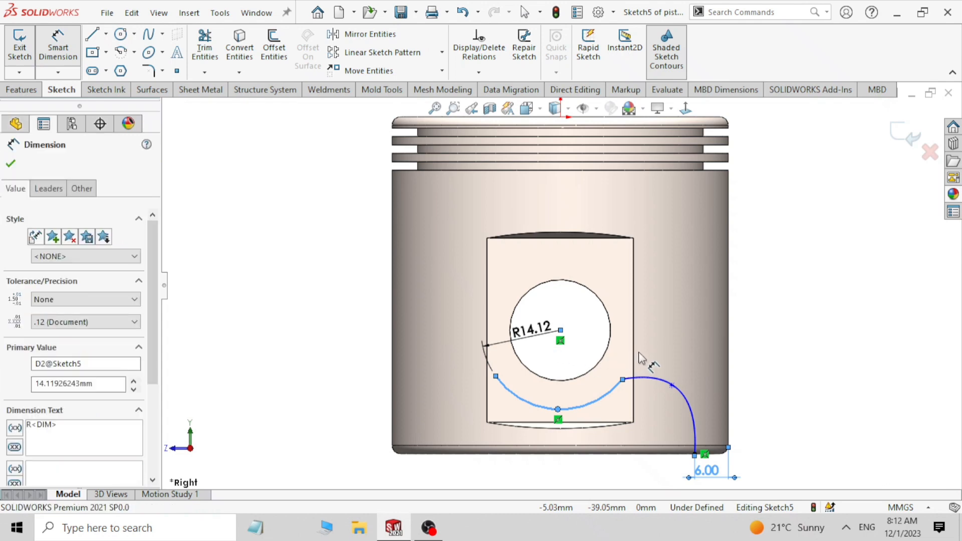
pyautogui.write('15')
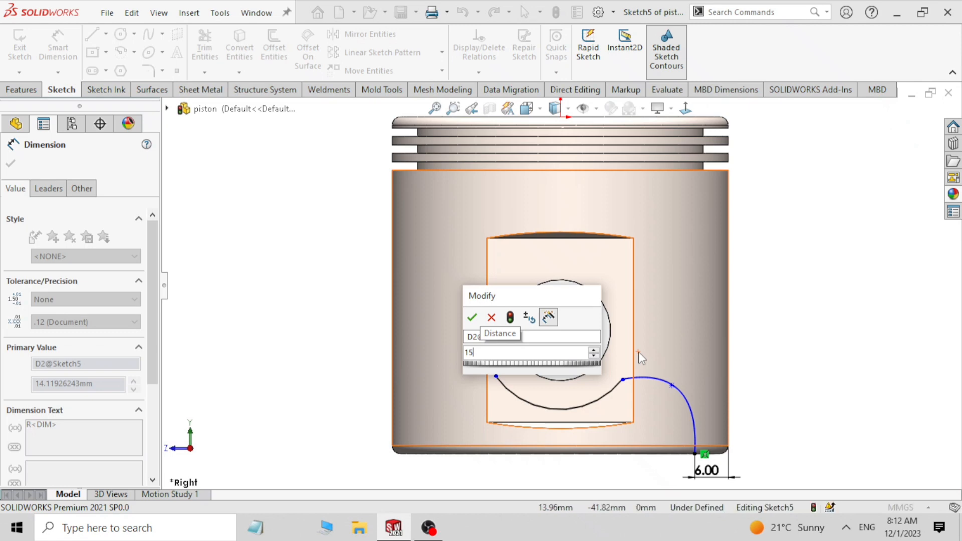
pyautogui.press('Escape')
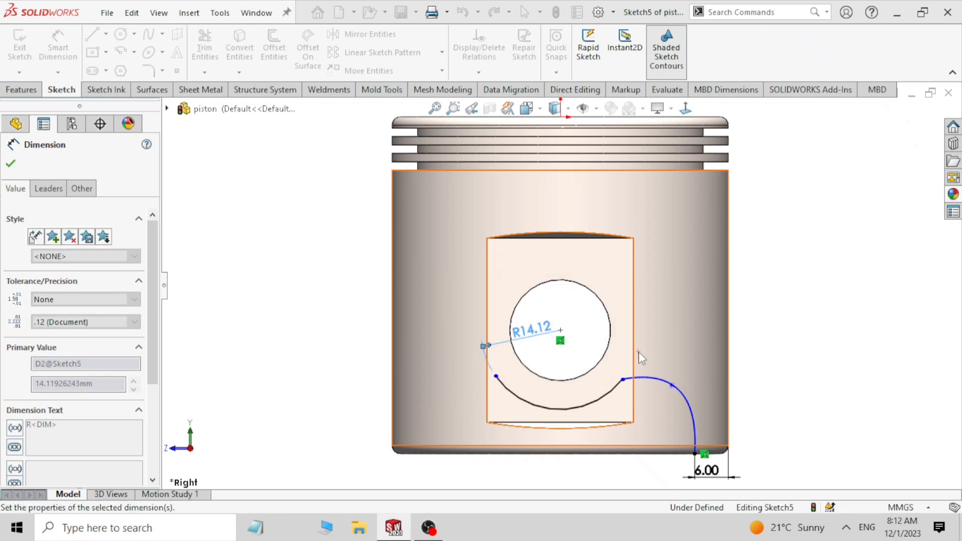
pyautogui.click(560, 331)
pyautogui.click(627, 383)
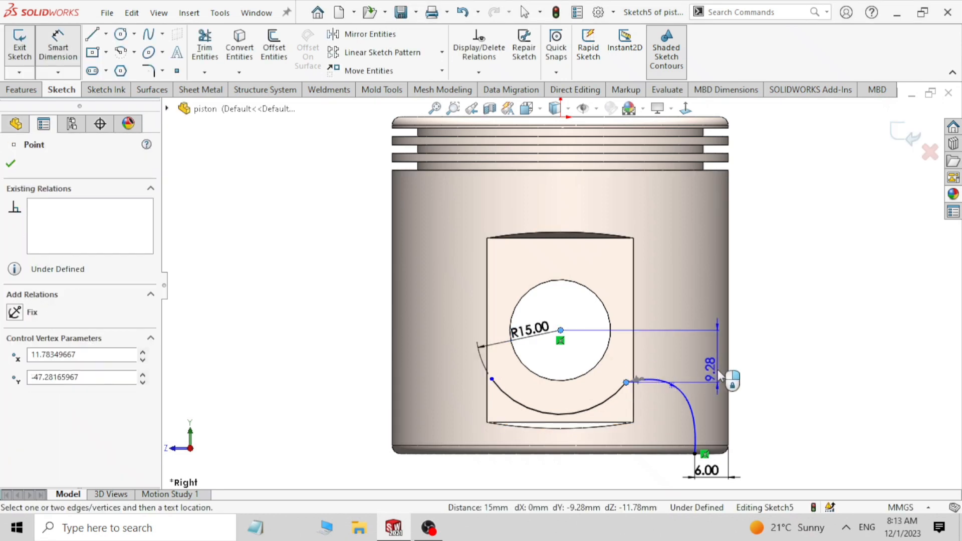
pyautogui.press('Escape')
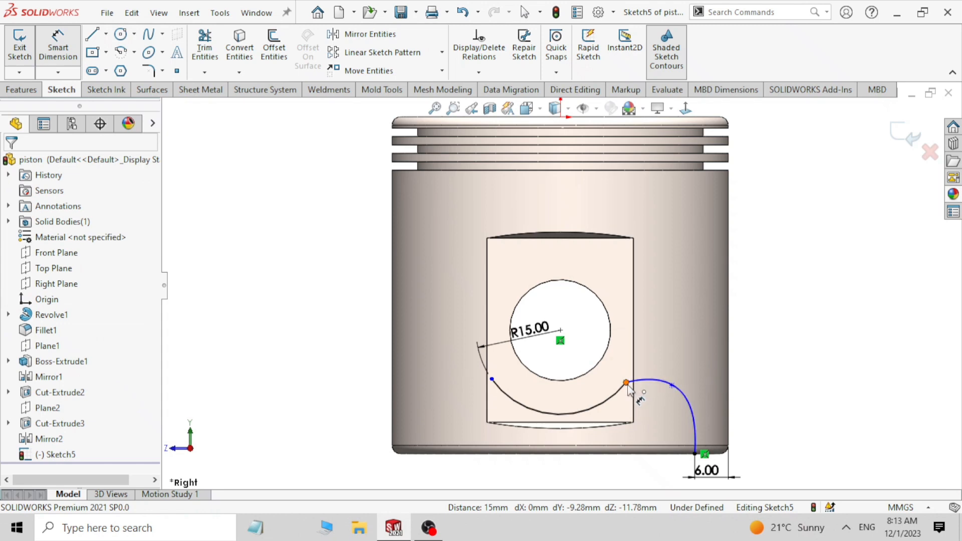
# Dimension the horizontal distance from the arc's right endpoint to the piston's right side edge as 20 mm
pyautogui.click(627, 384)
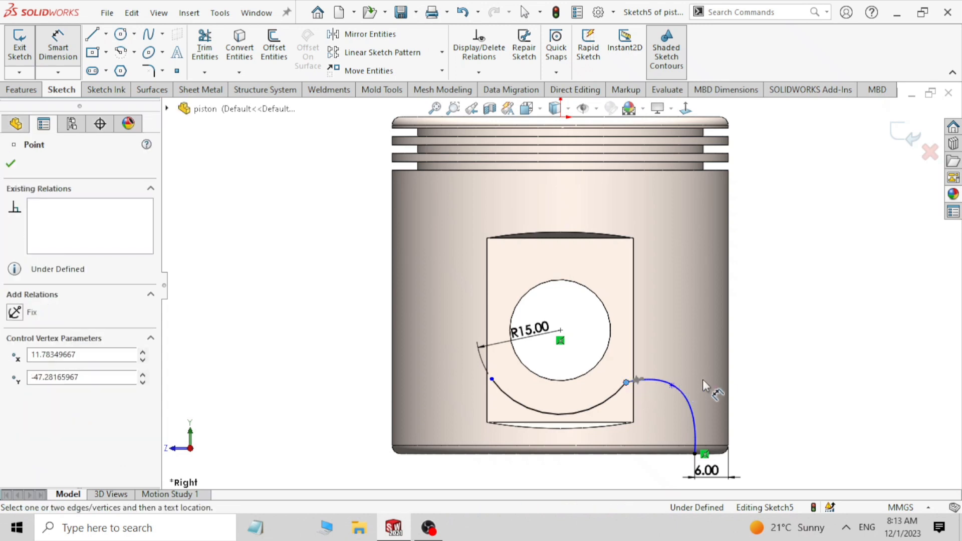
pyautogui.click(730, 375)
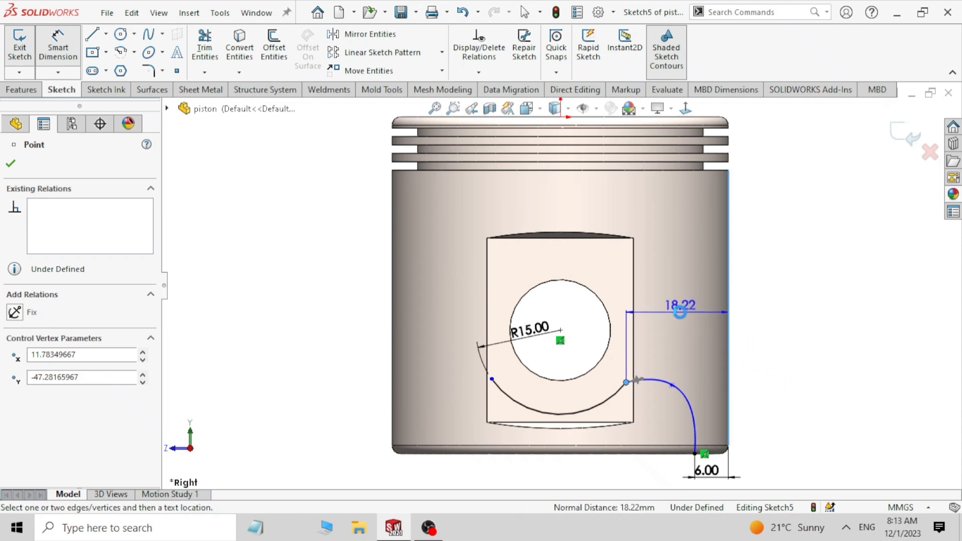
pyautogui.click(681, 313)
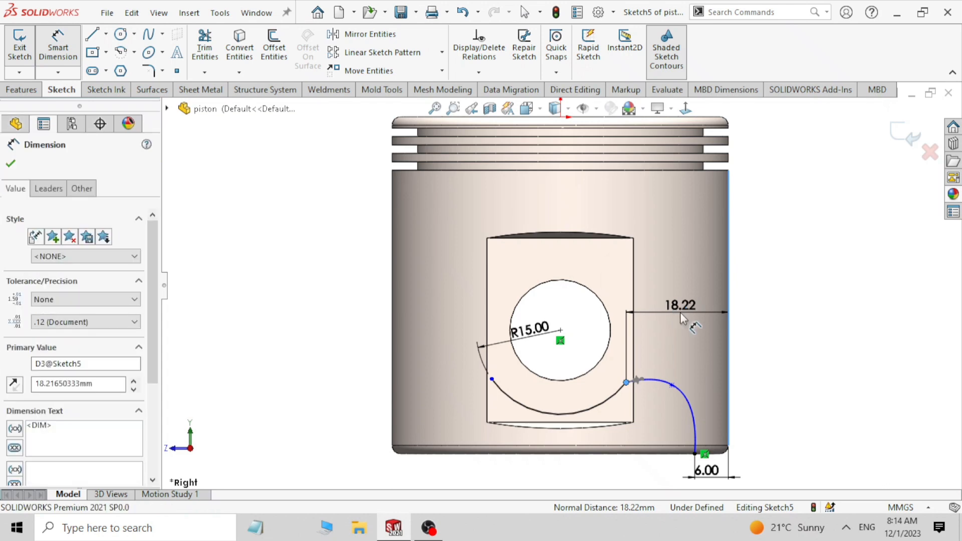
pyautogui.write('20')
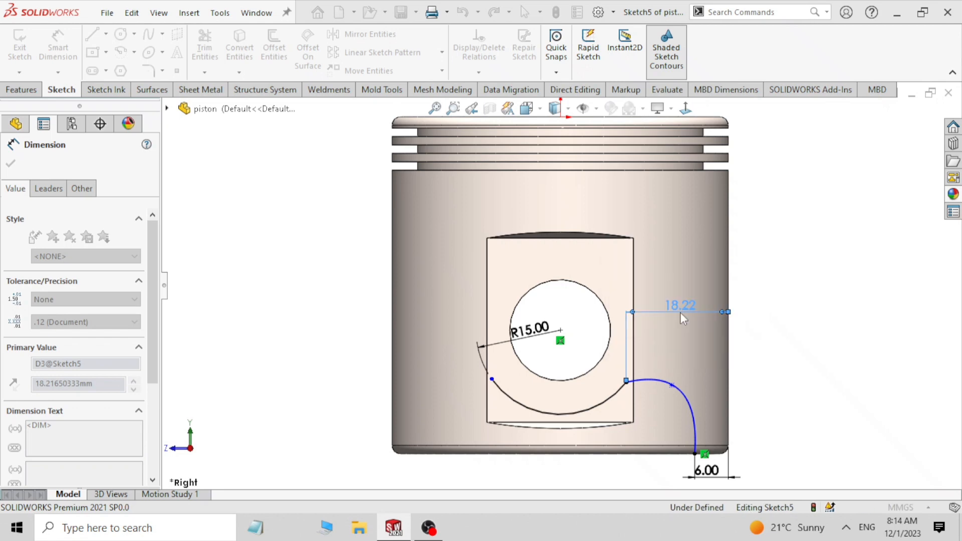
pyautogui.press('Escape')
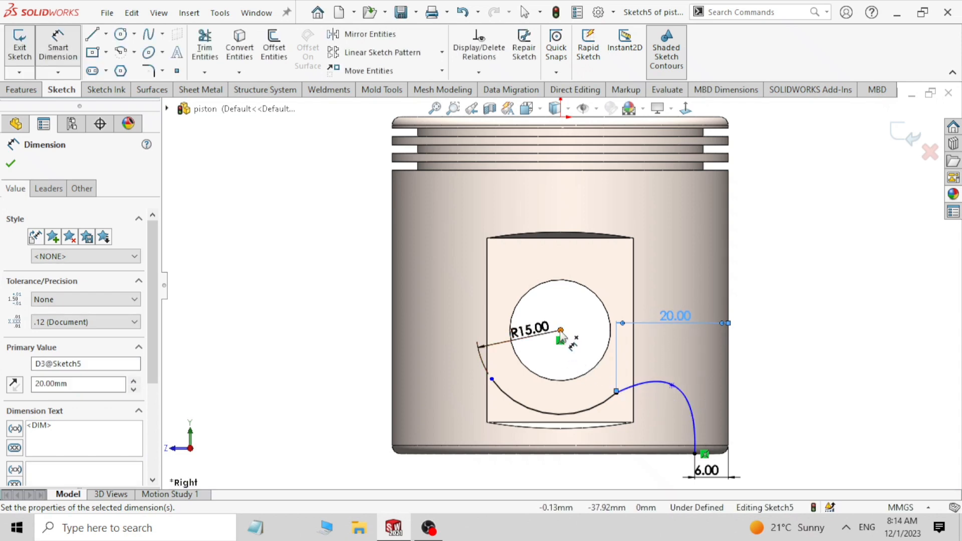
# Dimension the horizontal distance from the spline's intermediate point to the arc's centre as 19 mm
pyautogui.click(670, 385)
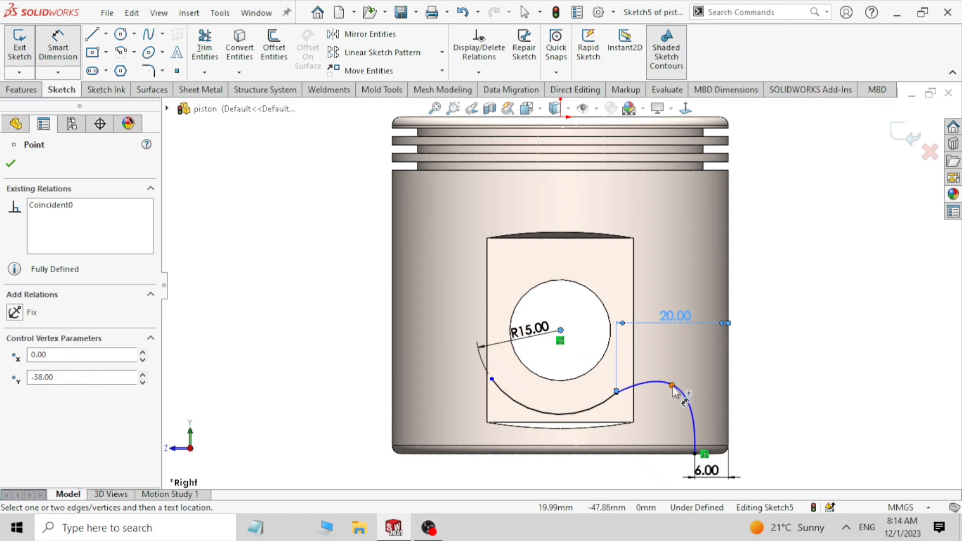
pyautogui.click(561, 330)
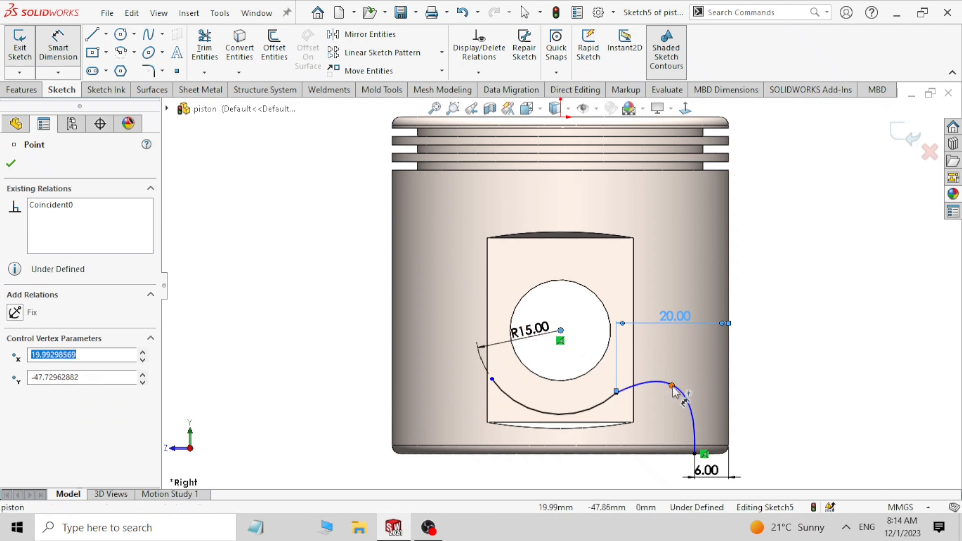
pyautogui.click(640, 482)
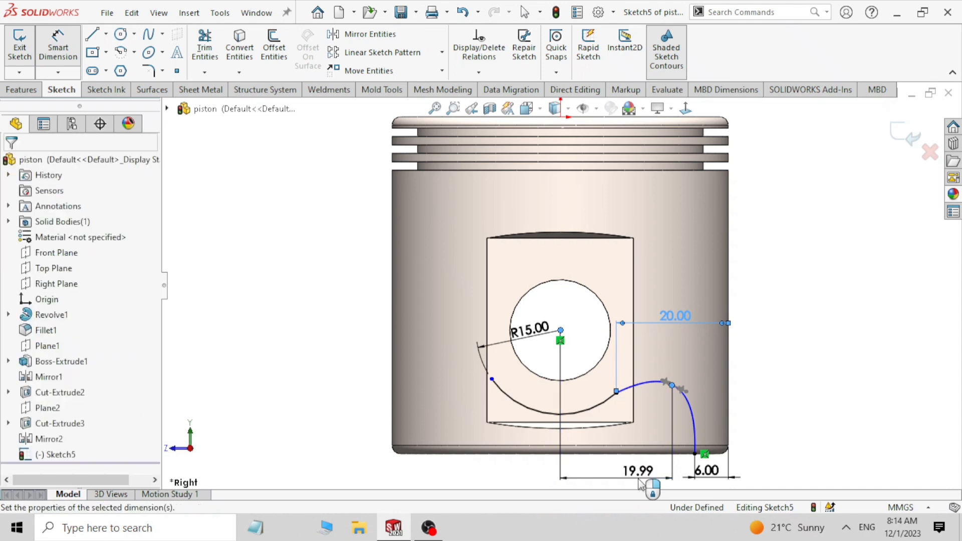
pyautogui.doubleClick(640, 481)
pyautogui.write('19')
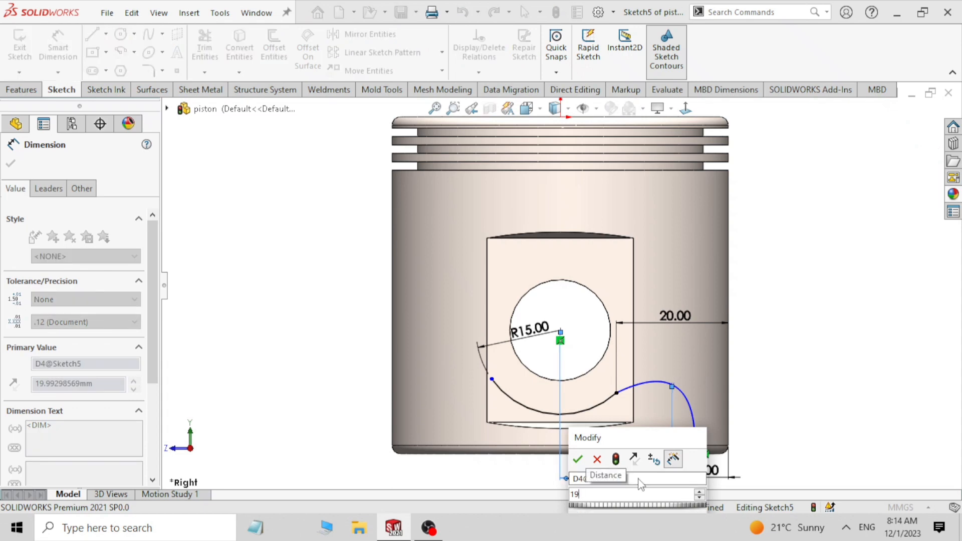
pyautogui.press('Escape')
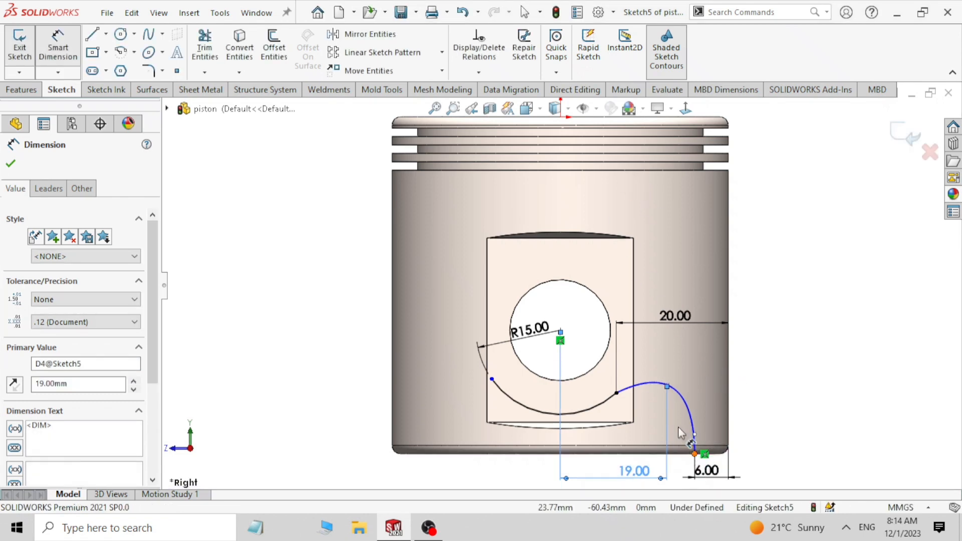
# Dimension the vertical distance between the spline's intermediate point and its lower end as 12 mm, and leave the dimension command
pyautogui.click(672, 407)
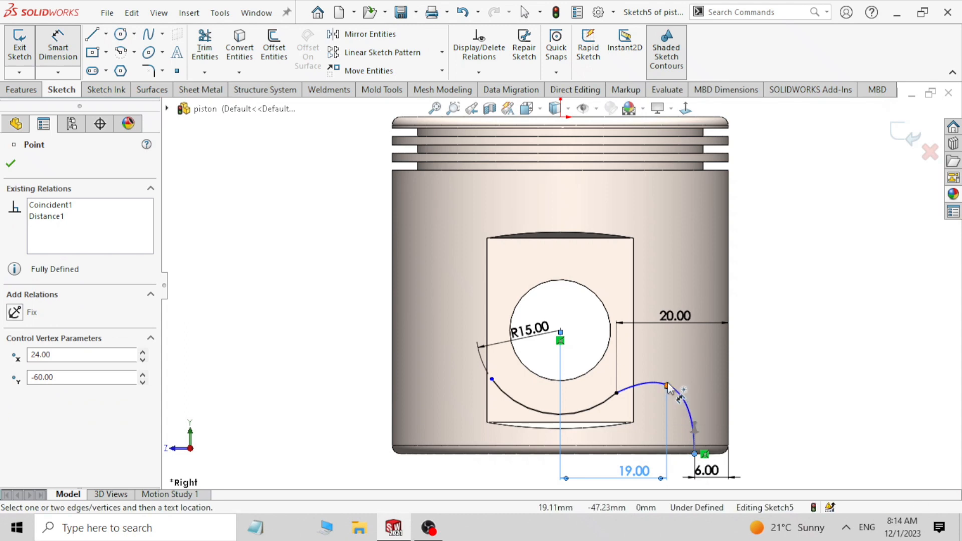
pyautogui.click(667, 387)
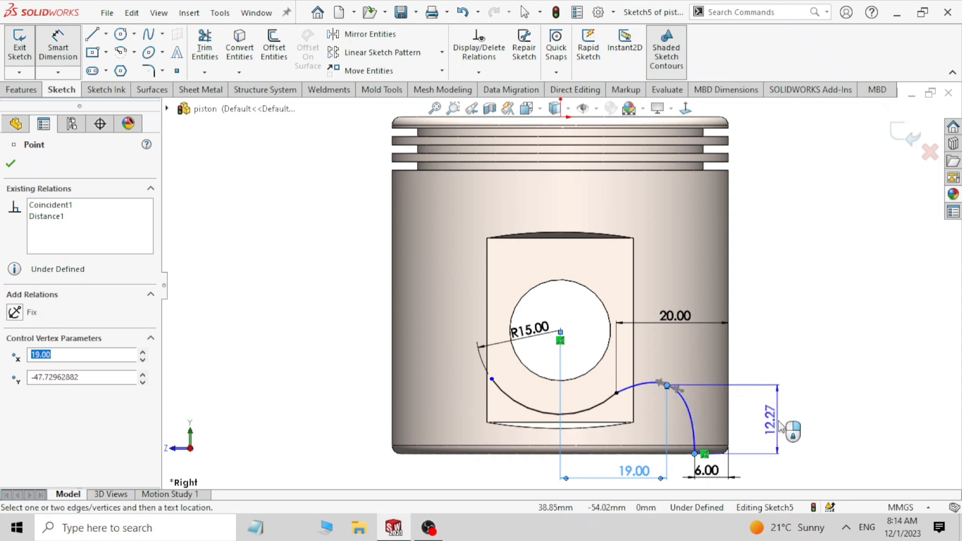
pyautogui.press('Escape')
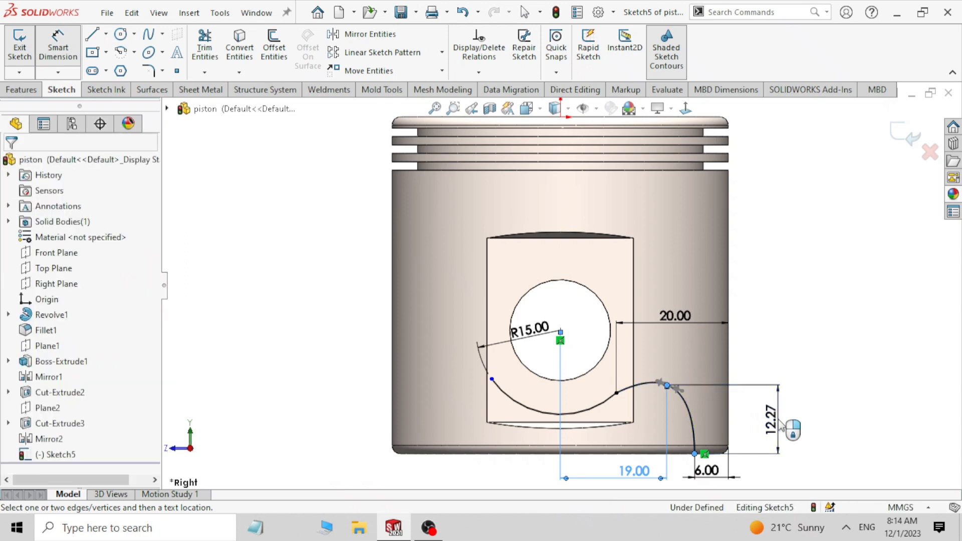
pyautogui.click(781, 425)
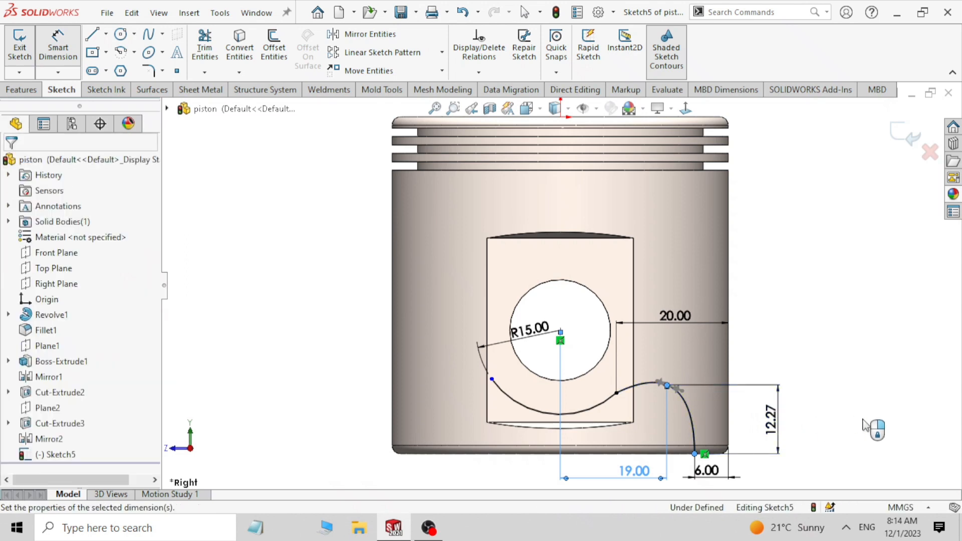
pyautogui.write('12')
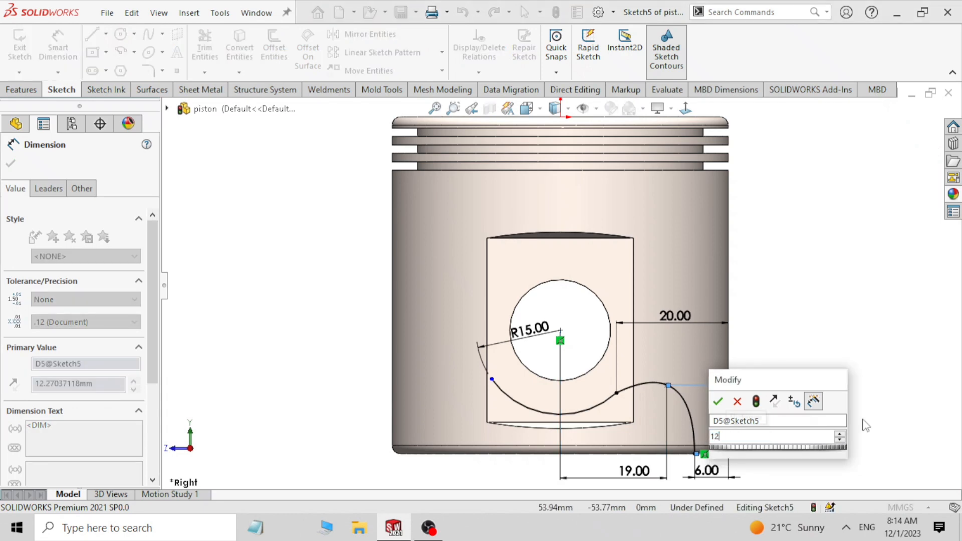
pyautogui.press('Return')
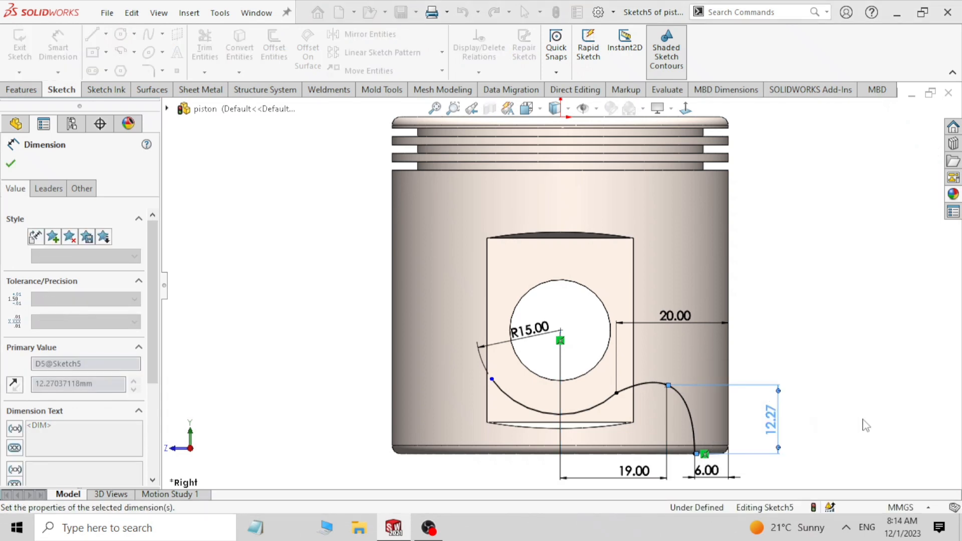
pyautogui.rightClick(810, 301)
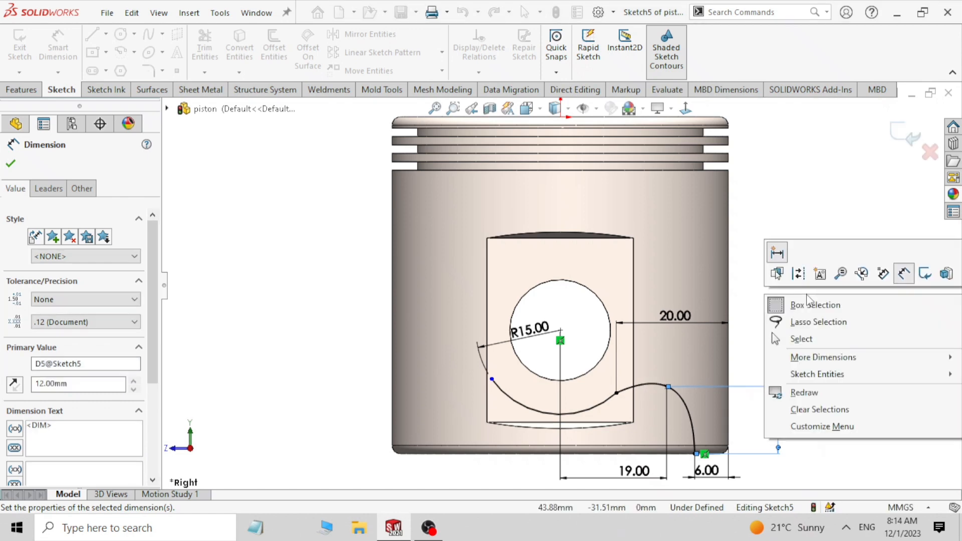
pyautogui.click(802, 339)
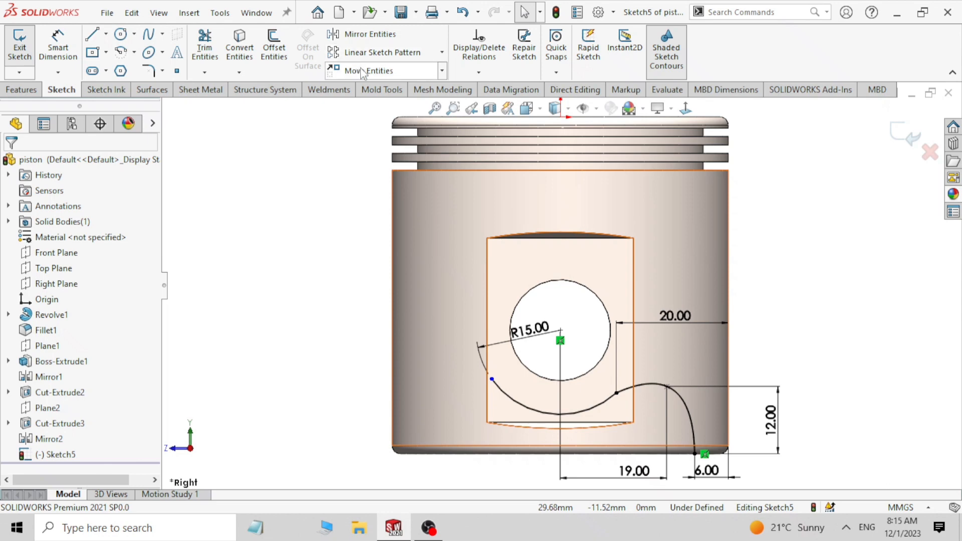
# Mirror the spline about the Front Plane as a copy, onto the other side of the pin hole
pyautogui.click(396, 39)
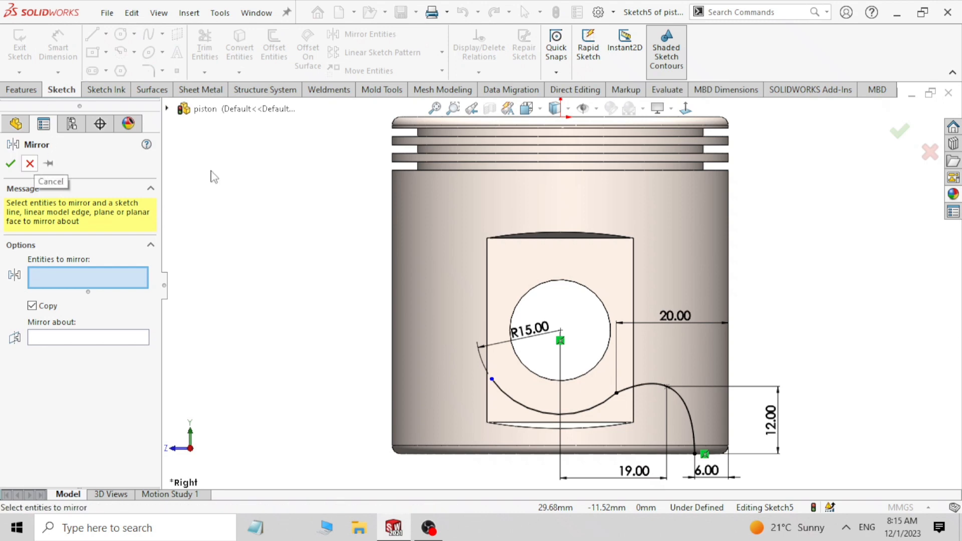
pyautogui.click(690, 412)
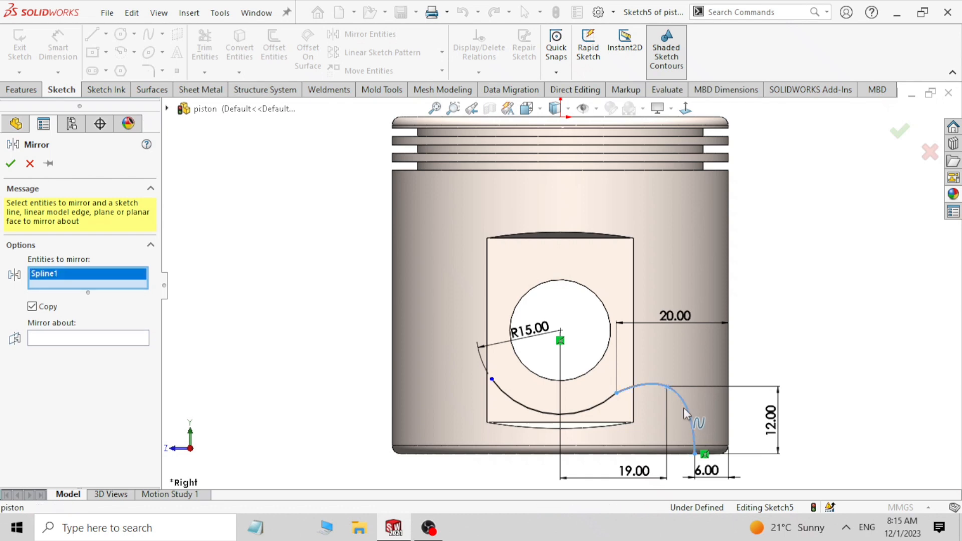
pyautogui.click(77, 339)
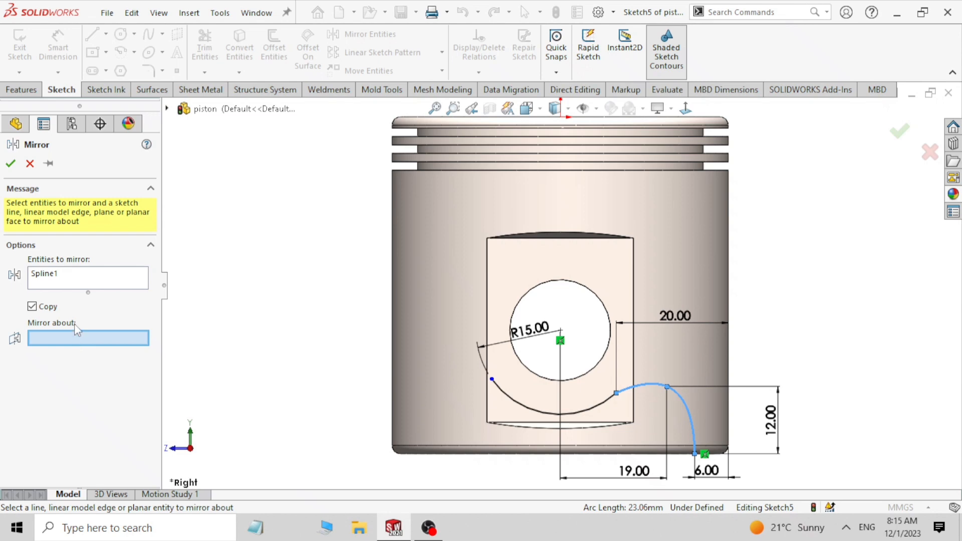
pyautogui.click(168, 109)
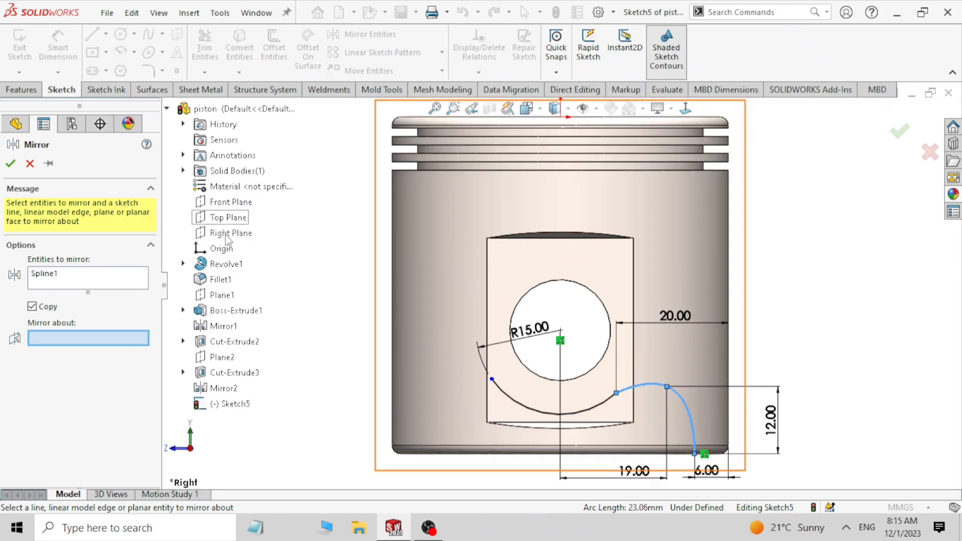
pyautogui.click(227, 202)
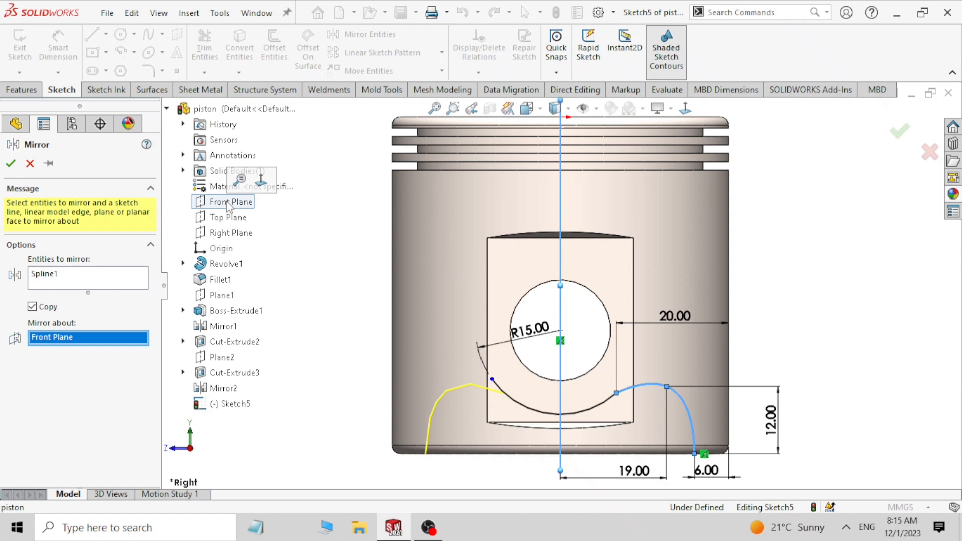
pyautogui.click(10, 164)
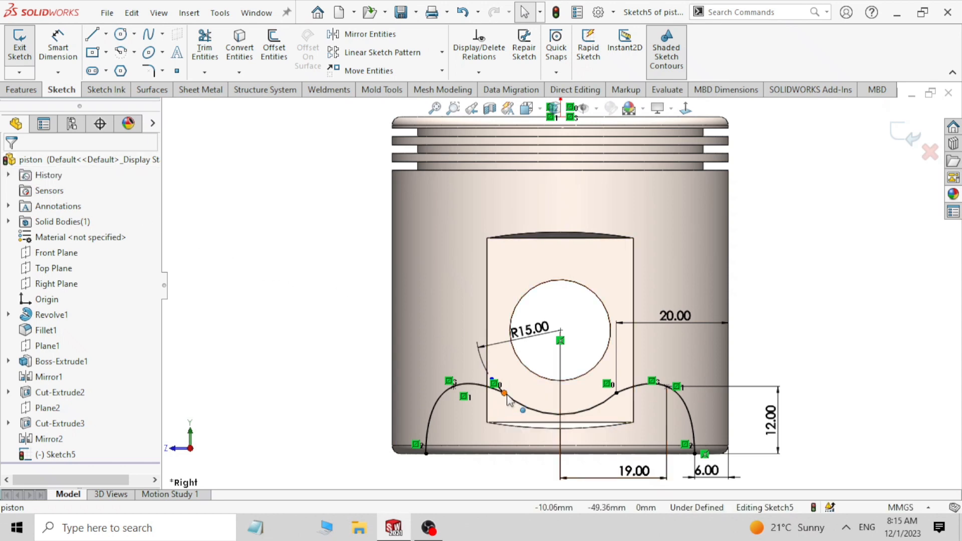
# Power-trim the excess left end of the R15 arc that extends past the mirrored spline's endpoint
pyautogui.scroll(-4, 508, 400)
pyautogui.scroll(-2, 509, 400)
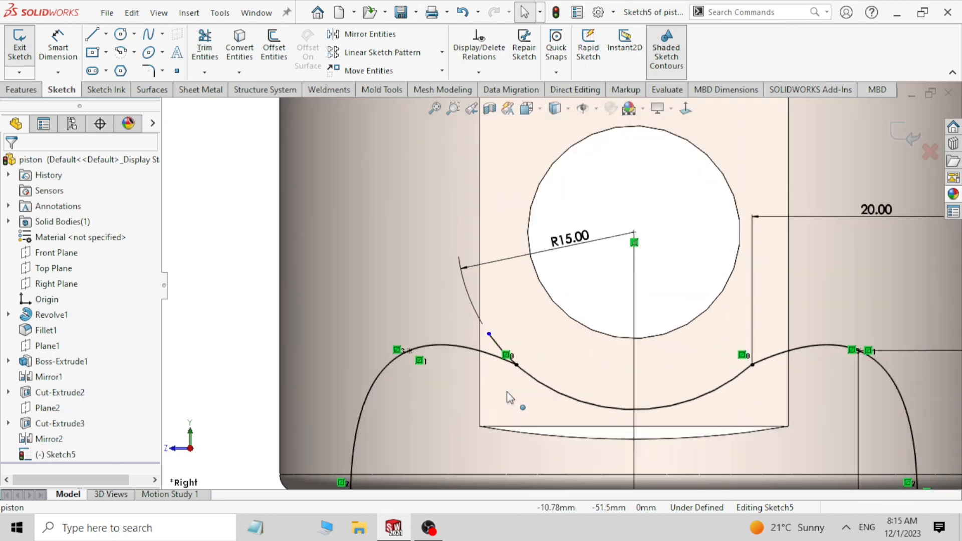
pyautogui.scroll(-3, 511, 348)
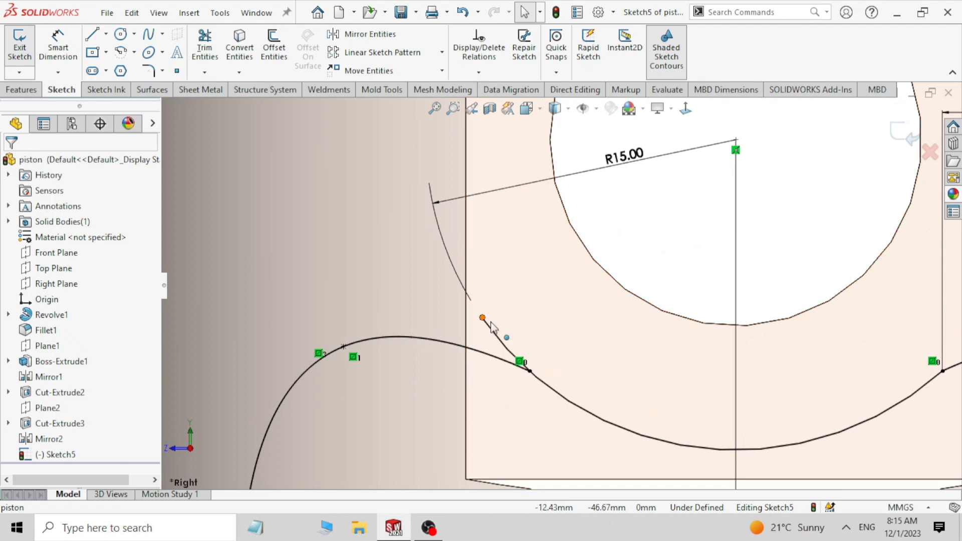
pyautogui.click(207, 45)
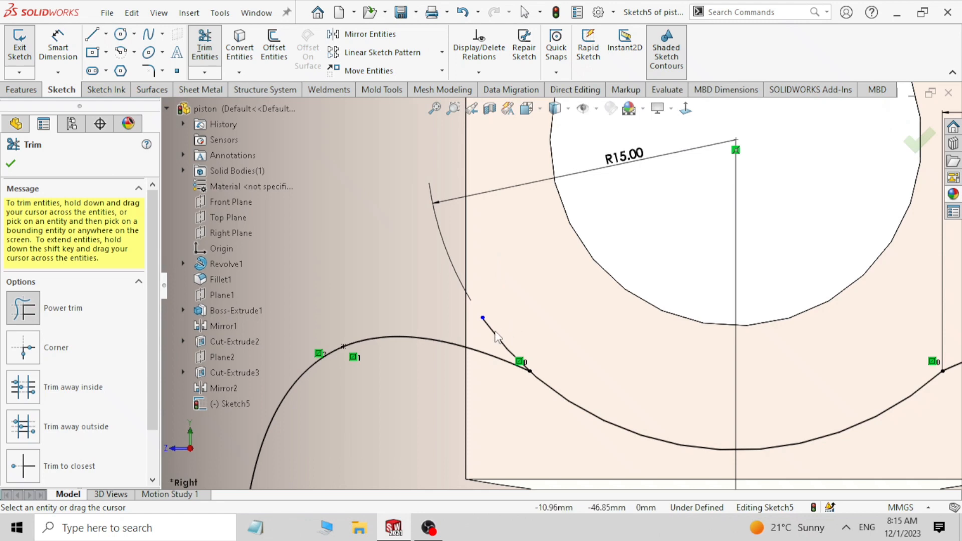
pyautogui.moveTo(490, 328); pyautogui.dragTo(467, 335)
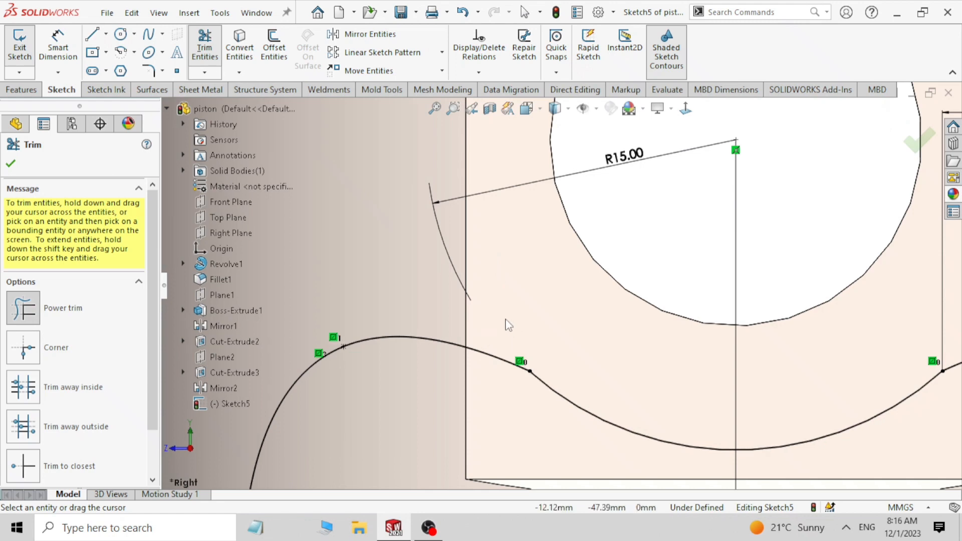
pyautogui.click(10, 165)
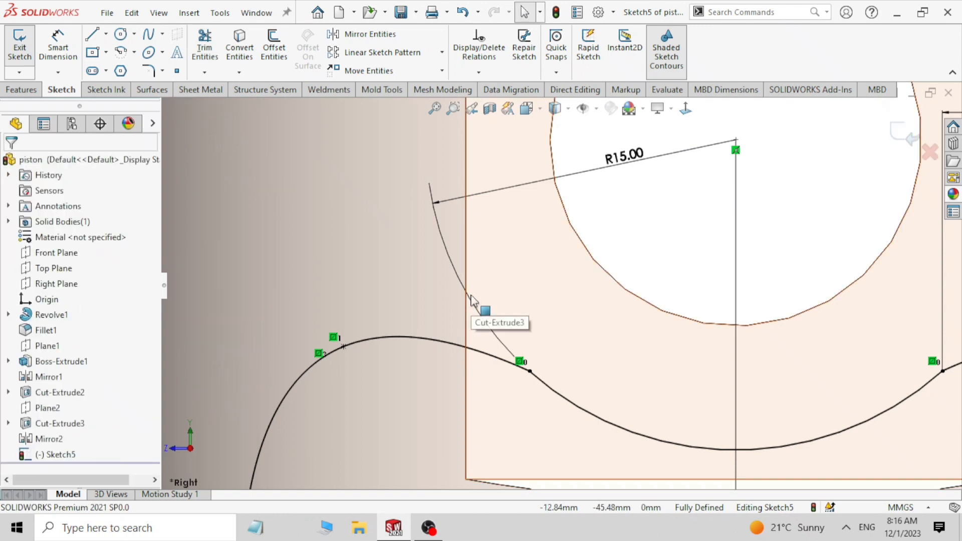
# Close the profile with a horizontal line along the piston's bottom edge, joining the lower ends of the two splines
pyautogui.scroll(5, 472, 299)
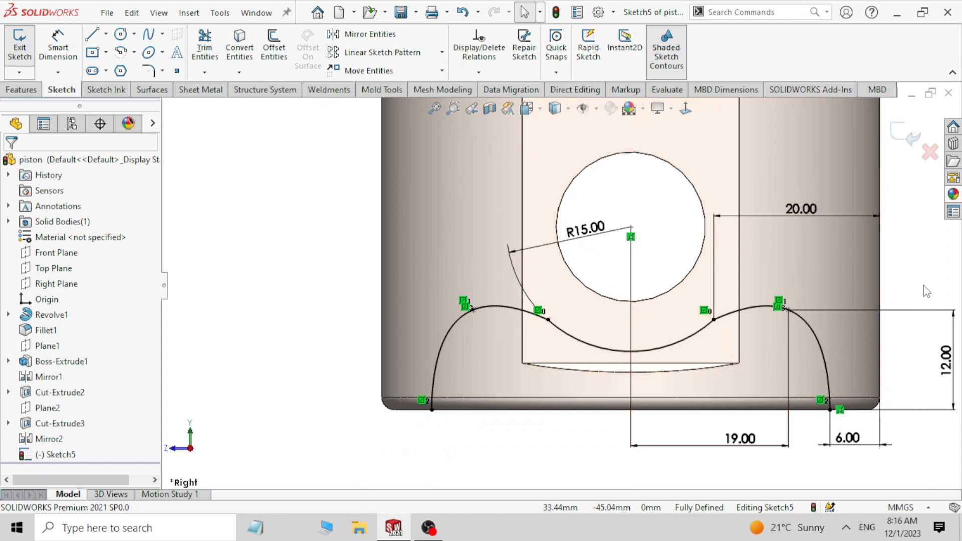
pyautogui.click(91, 36)
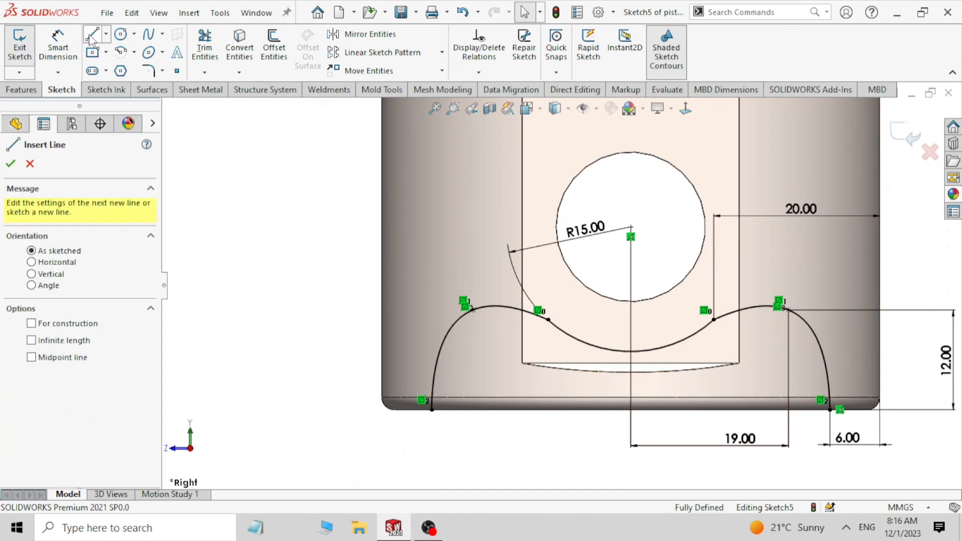
pyautogui.click(432, 410)
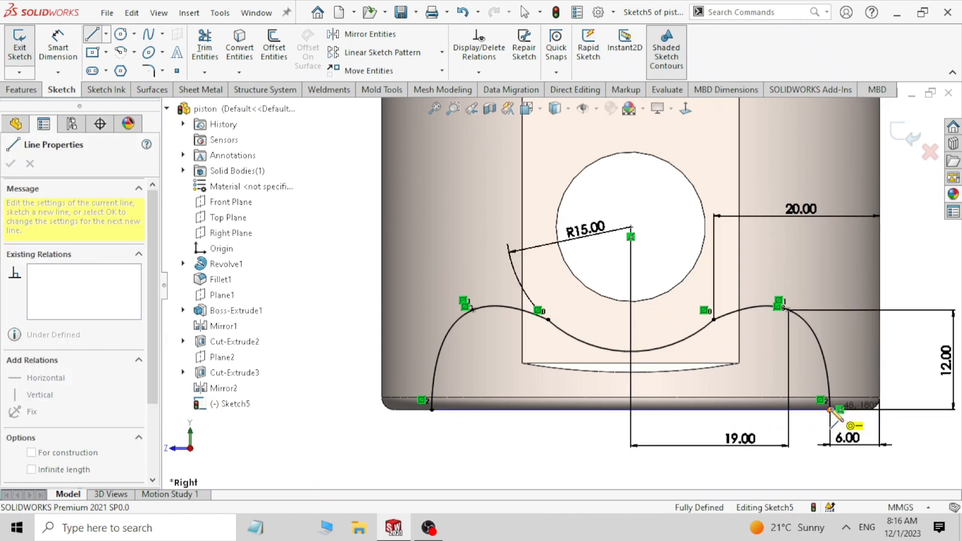
pyautogui.click(829, 410)
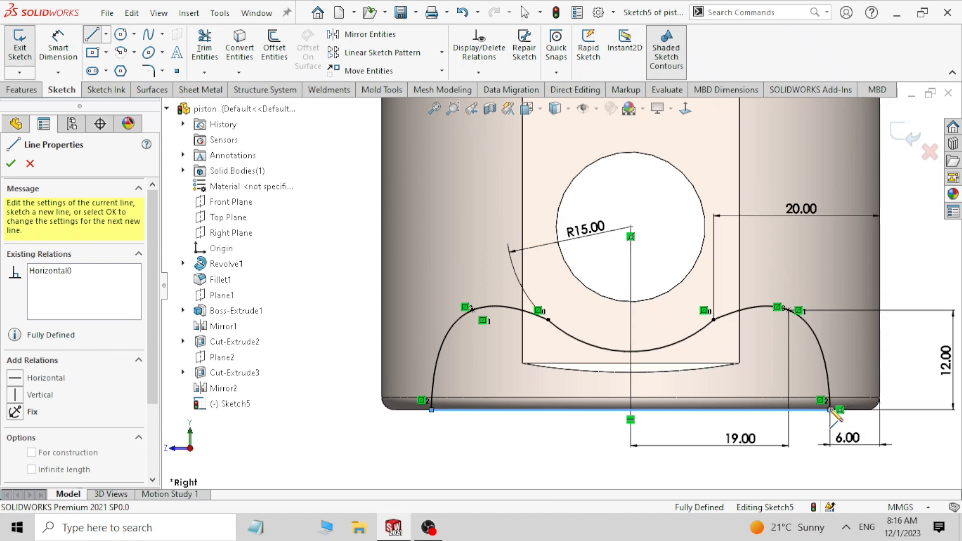
pyautogui.click(11, 164)
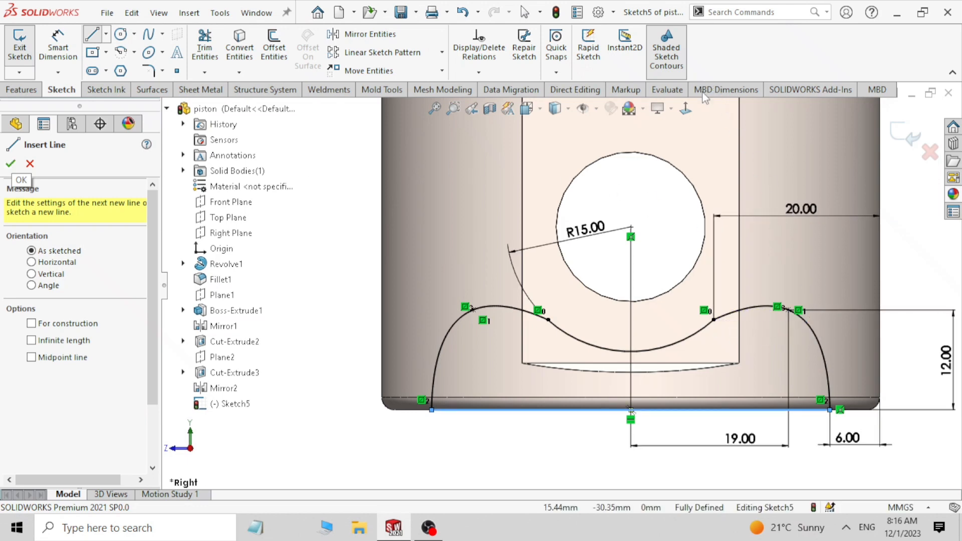
pyautogui.scroll(-1, 813, 317)
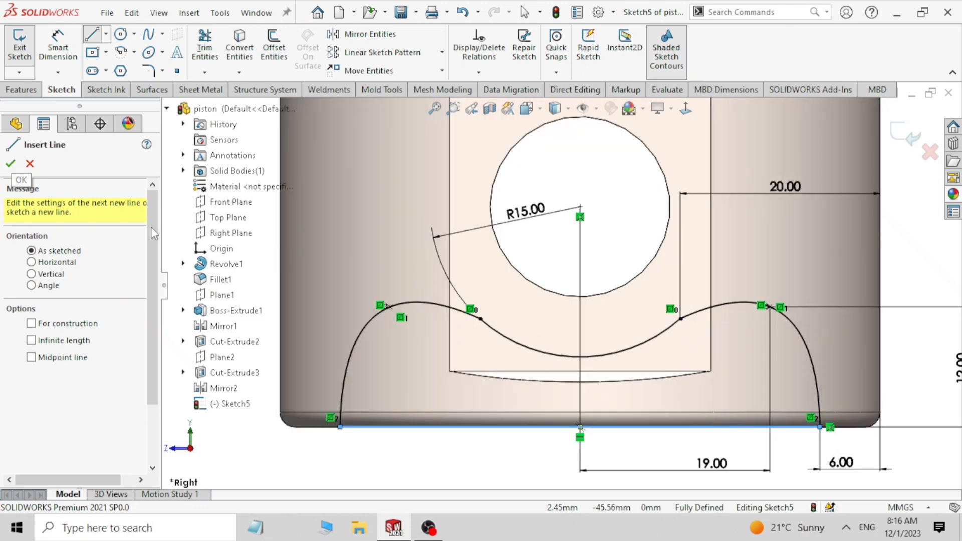
pyautogui.press('Escape')
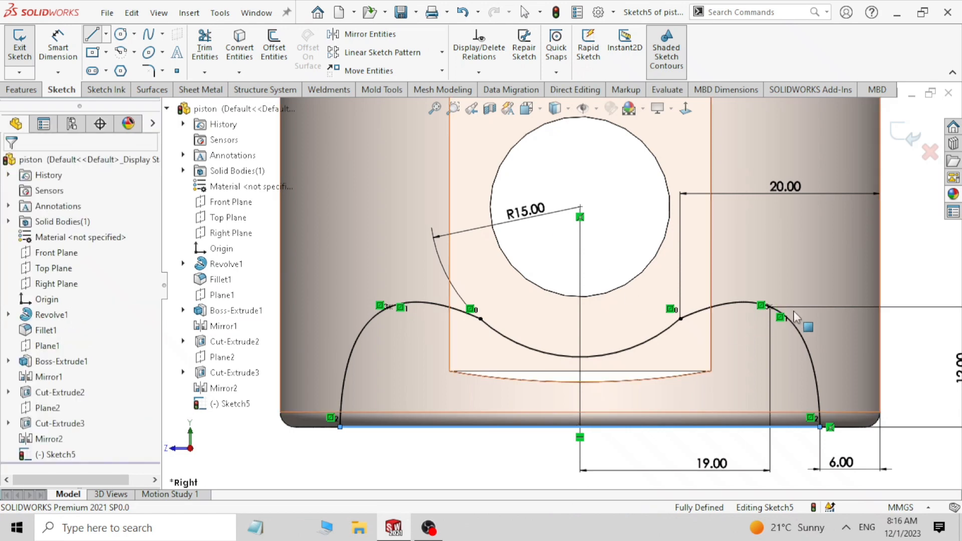
# Display the closed skirt profile with shaded sketch contours
pyautogui.scroll(-2, 811, 302)
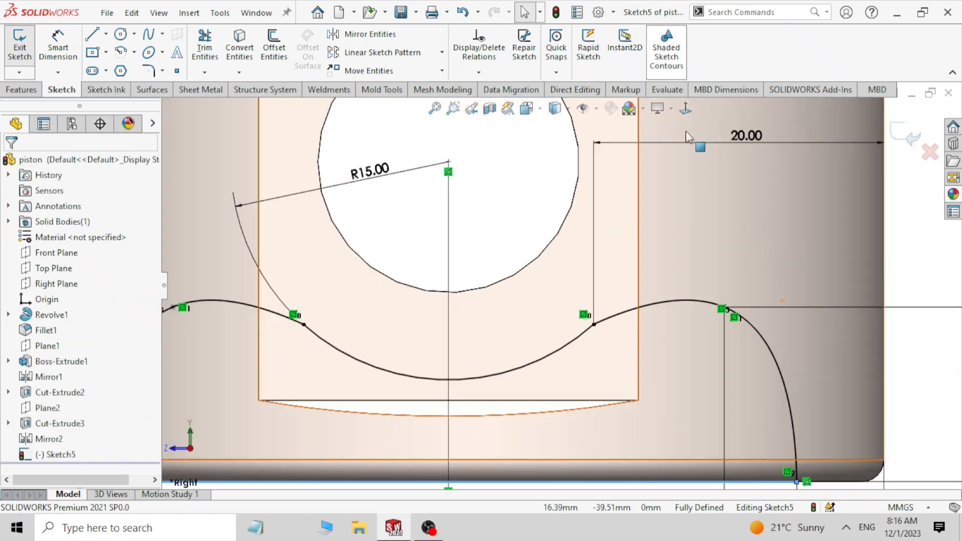
pyautogui.click(671, 60)
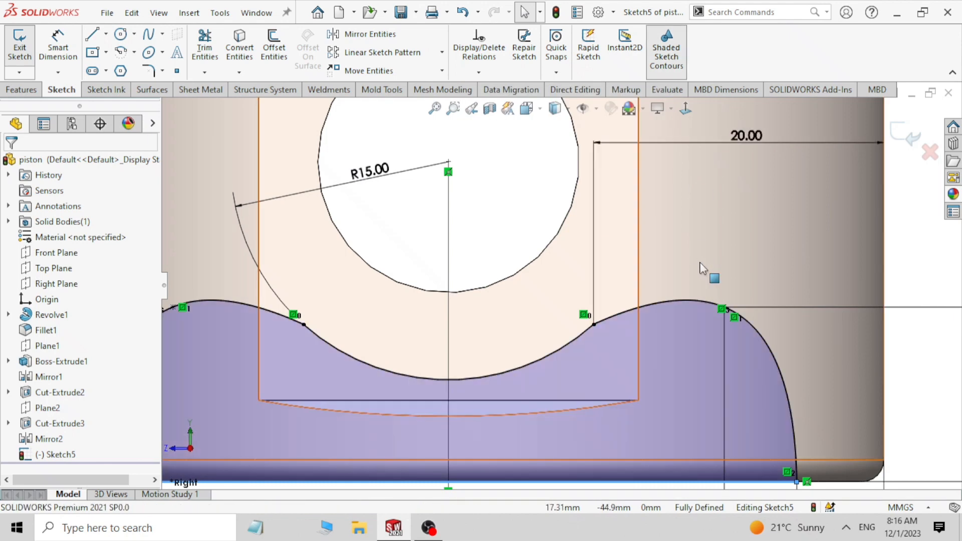
pyautogui.scroll(-3, 702, 250)
pyautogui.scroll(5, 703, 233)
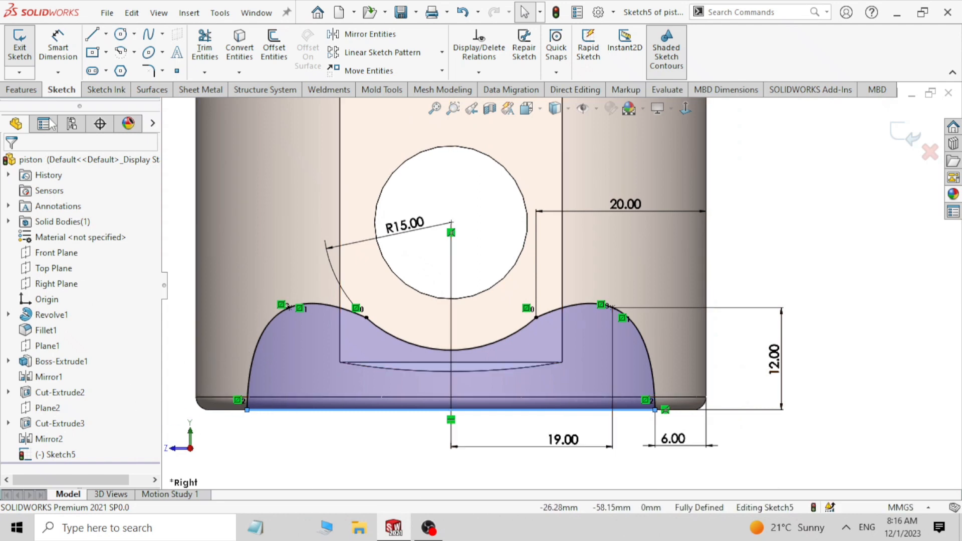
# Start an extruded cut from the closed skirt profile with a blind depth of 50 mm in the first direction
pyautogui.click(20, 90)
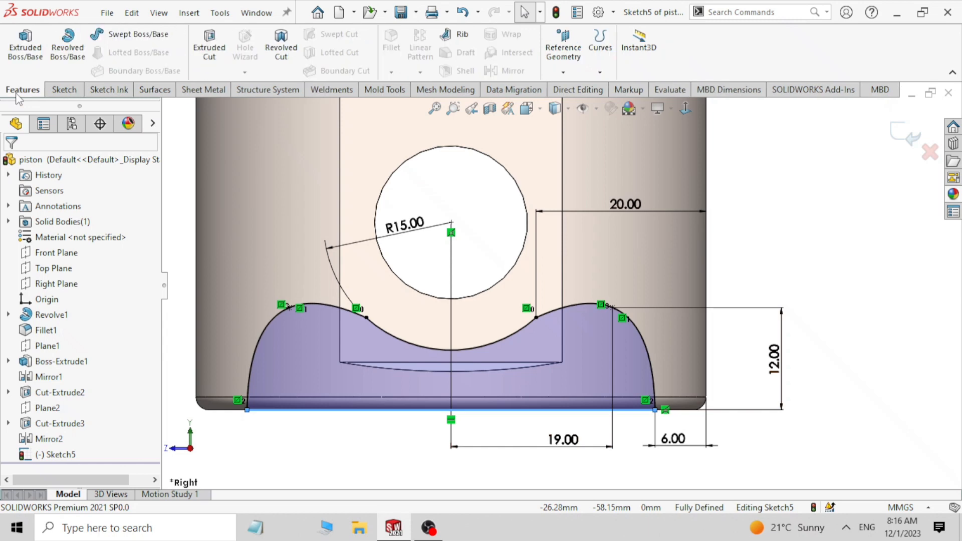
pyautogui.click(207, 39)
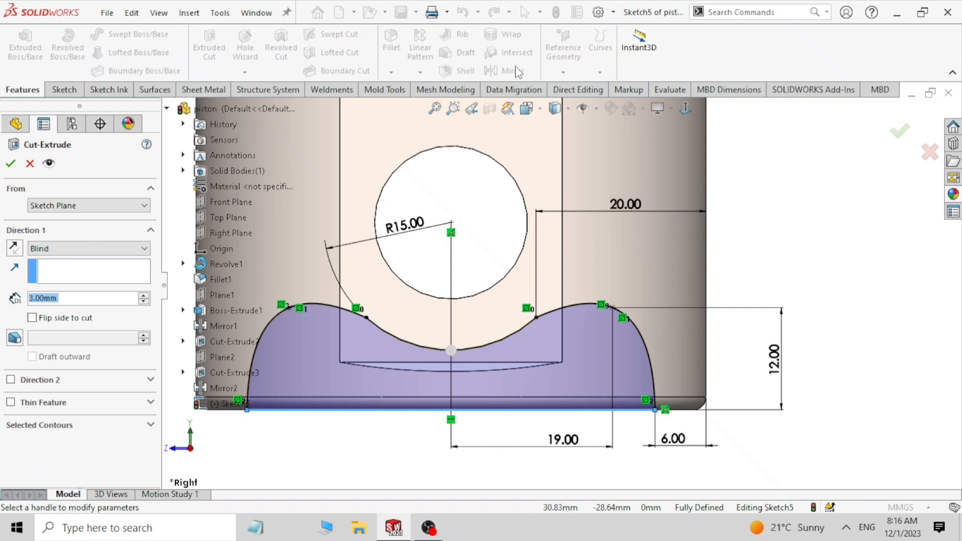
pyautogui.moveTo(798, 242); pyautogui.dragTo(782, 200, button='middle')
pyautogui.scroll(-3, 790, 244)
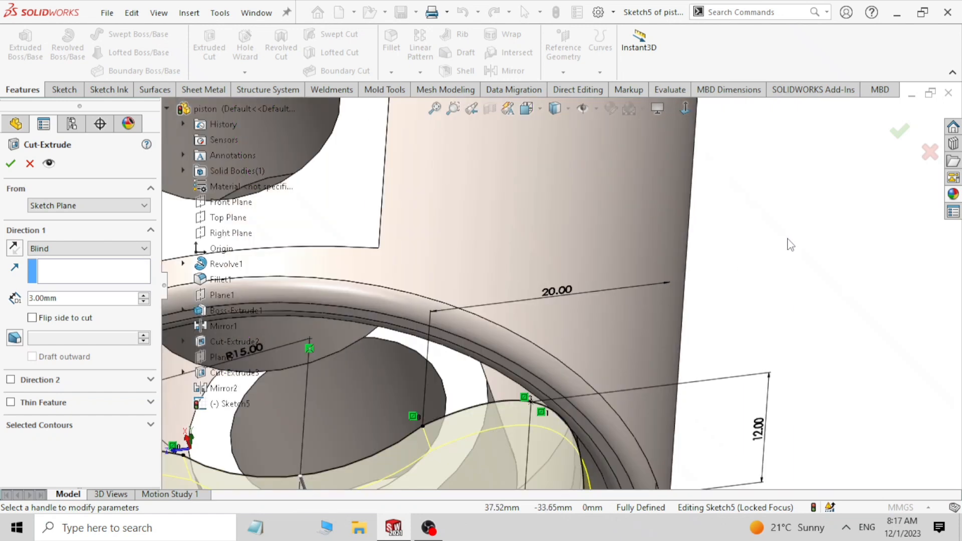
pyautogui.scroll(5, 791, 244)
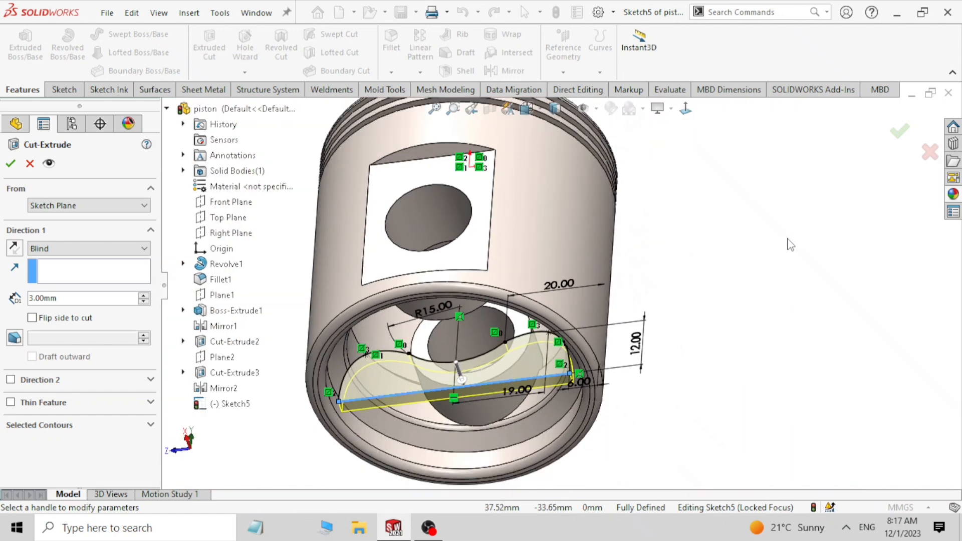
pyautogui.scroll(1, 732, 398)
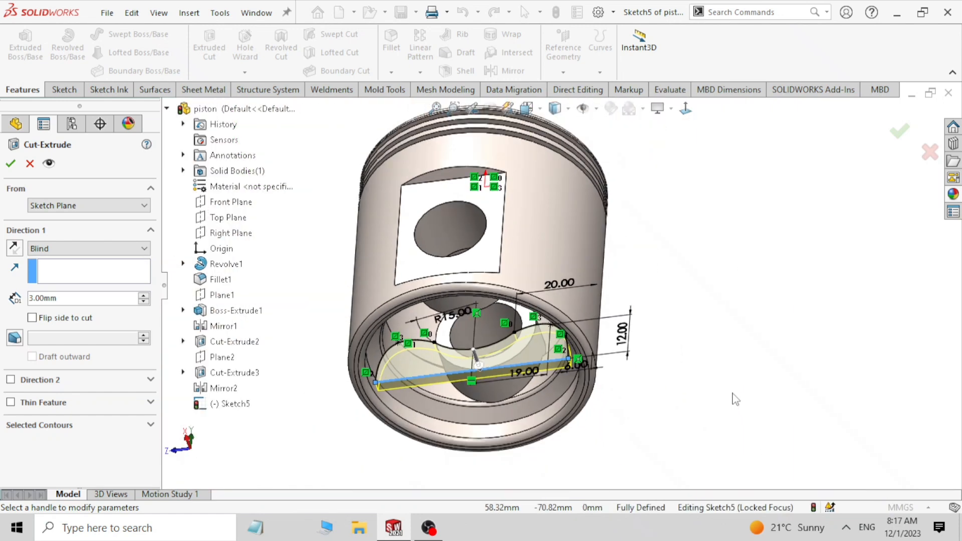
pyautogui.moveTo(732, 398); pyautogui.dragTo(713, 296, button='middle')
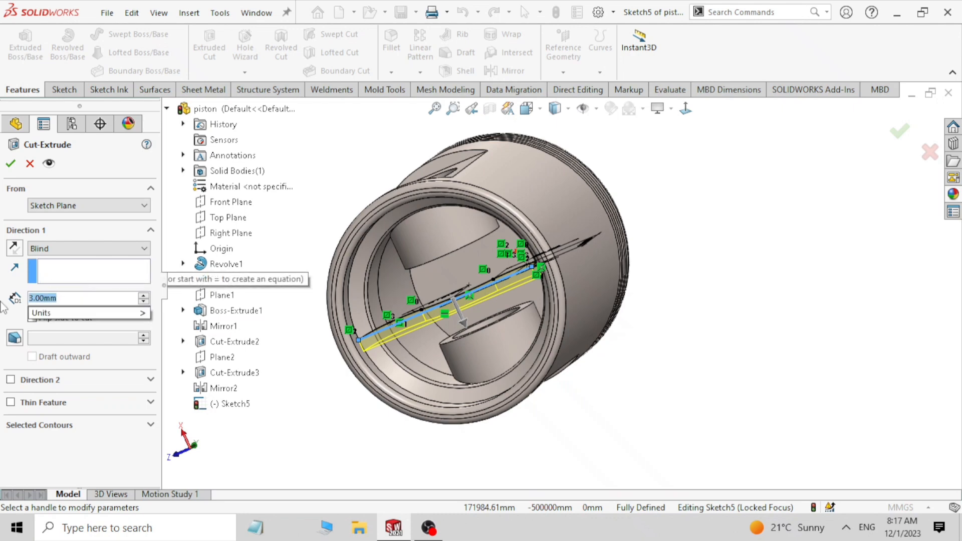
pyautogui.write('50')
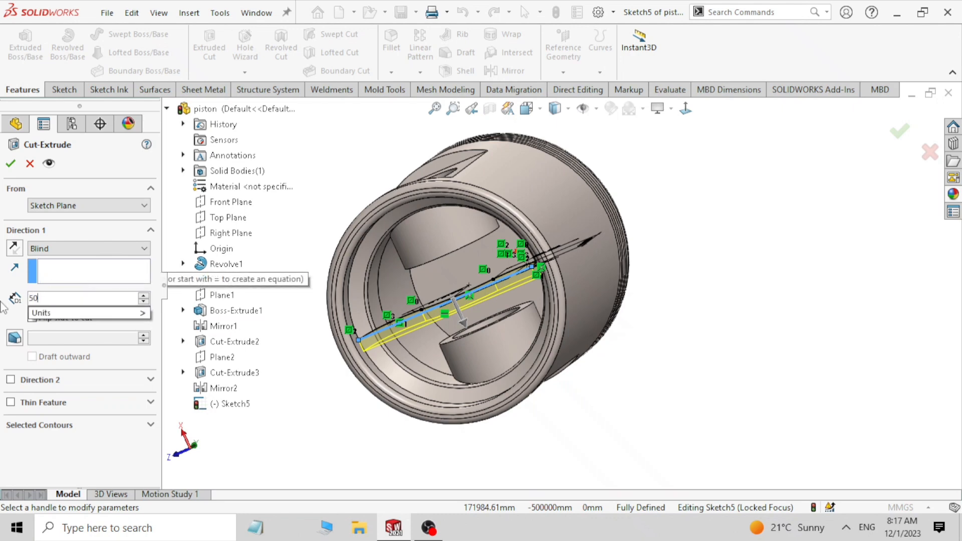
# Extend the skirt cut in the second direction with a blind depth of 50 mm and finish the feature
pyautogui.click(11, 380)
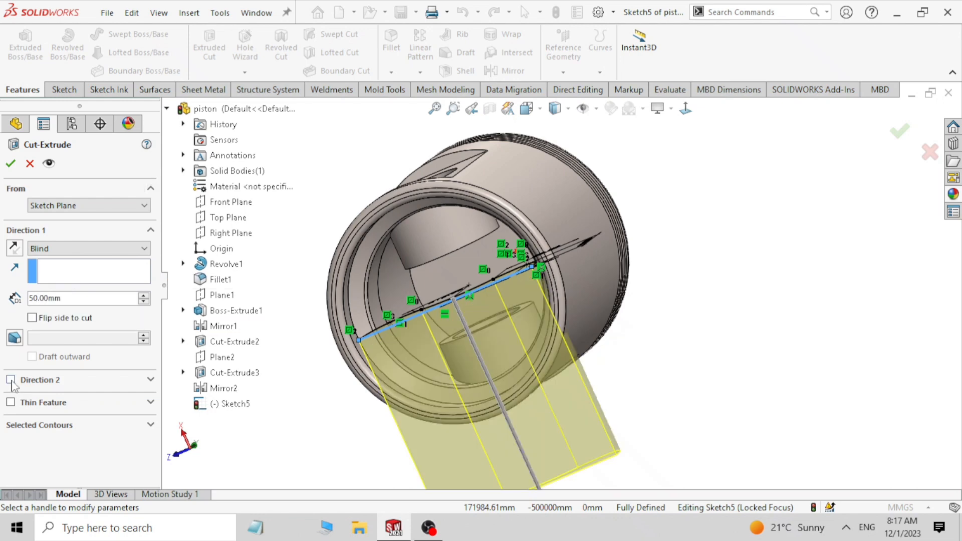
pyautogui.click(11, 381)
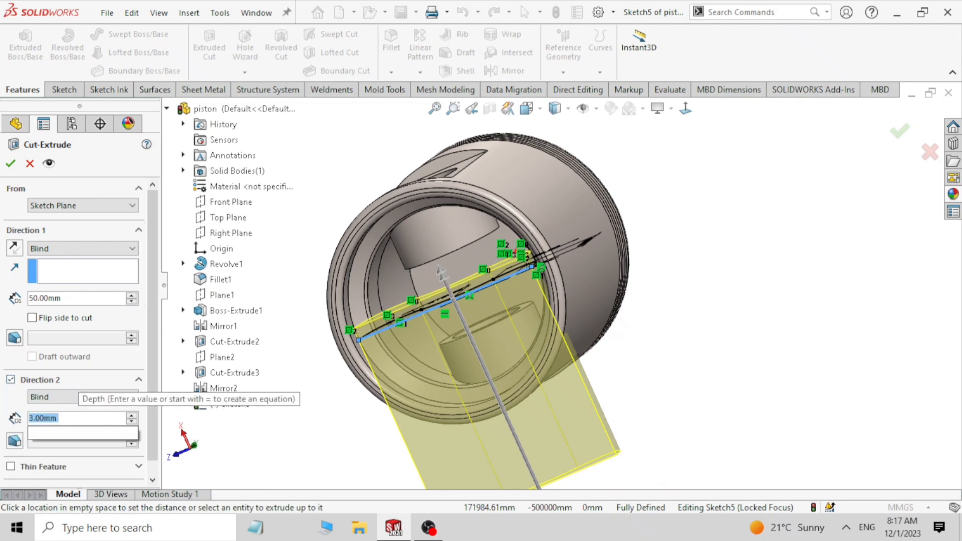
pyautogui.write('50')
pyautogui.press('Return')
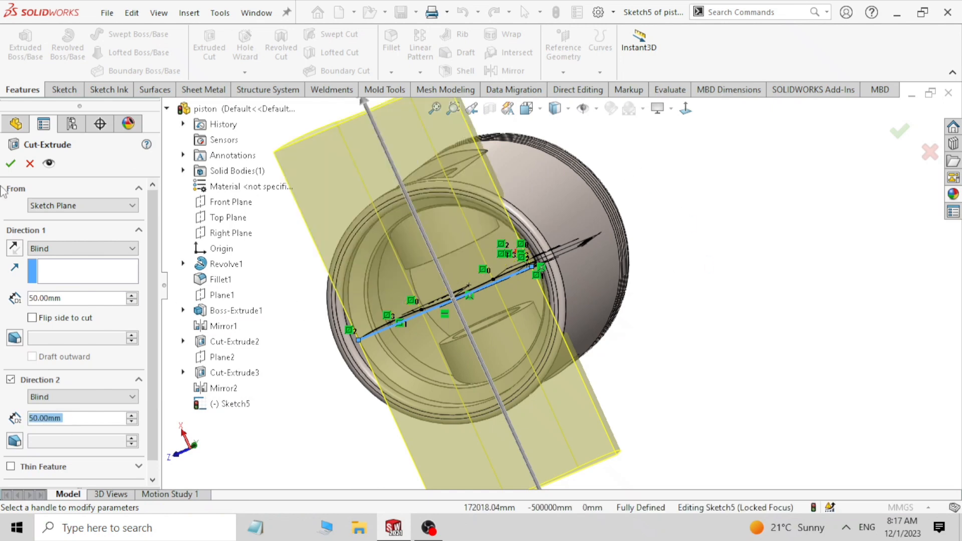
pyautogui.click(12, 163)
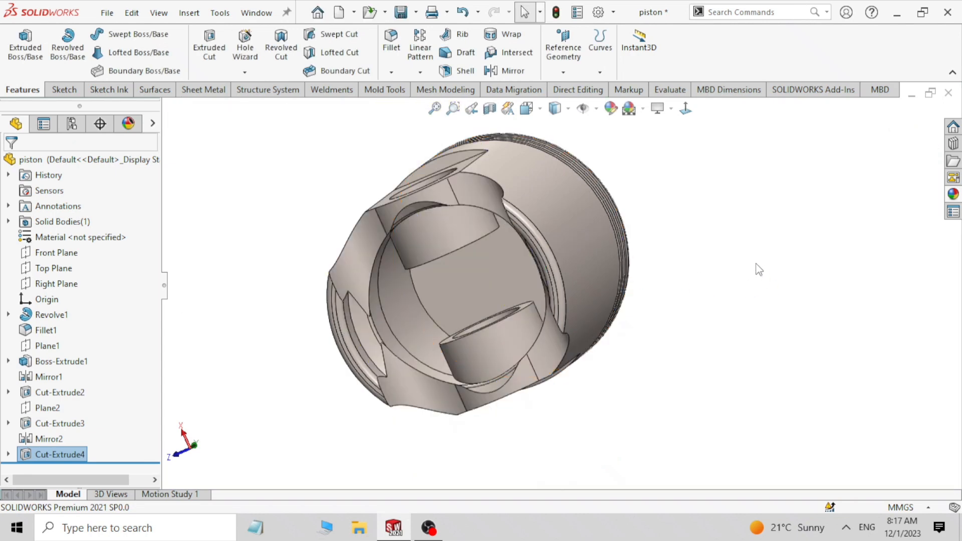
pyautogui.moveTo(745, 295); pyautogui.dragTo(766, 399, button='middle')
pyautogui.moveTo(749, 404)
pyautogui.mouseDown(button='middle')
pyautogui.moveTo(736, 419)
pyautogui.moveTo(755, 399)
pyautogui.mouseUp(button='middle')
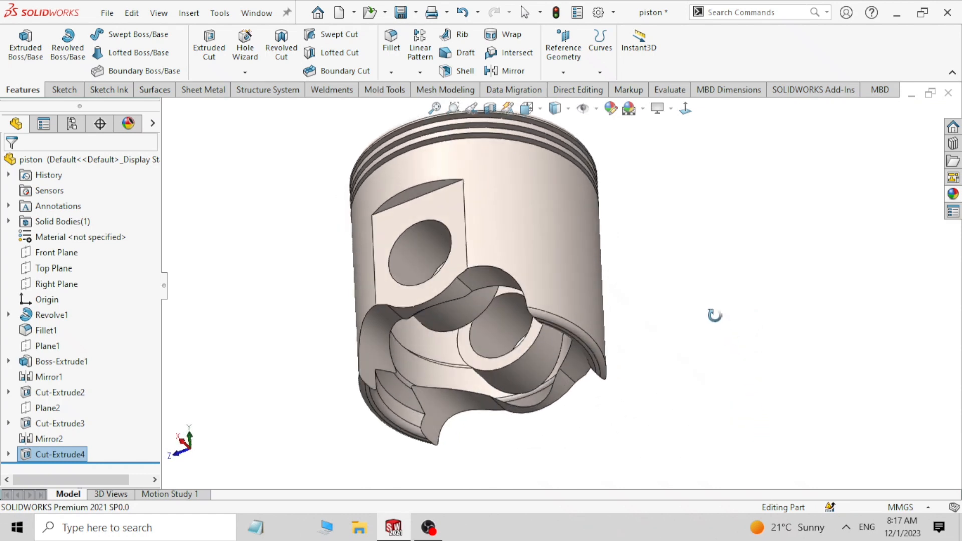
pyautogui.moveTo(715, 316); pyautogui.dragTo(628, 194, button='middle')
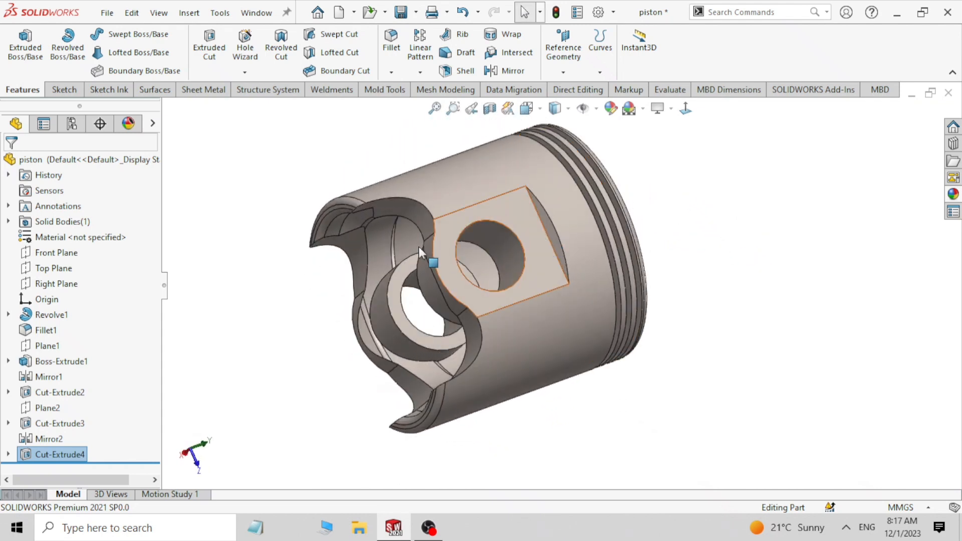
pyautogui.moveTo(423, 181); pyautogui.dragTo(451, 292, button='middle')
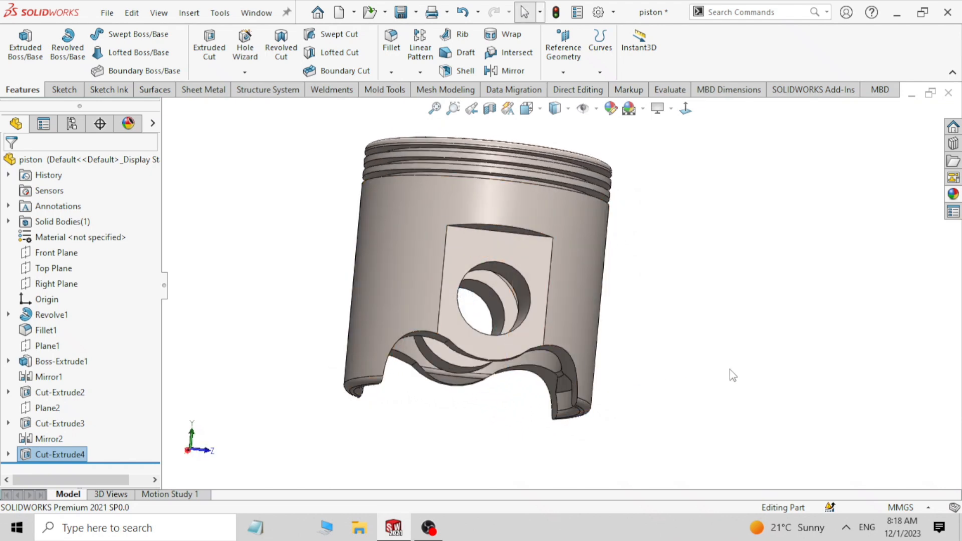